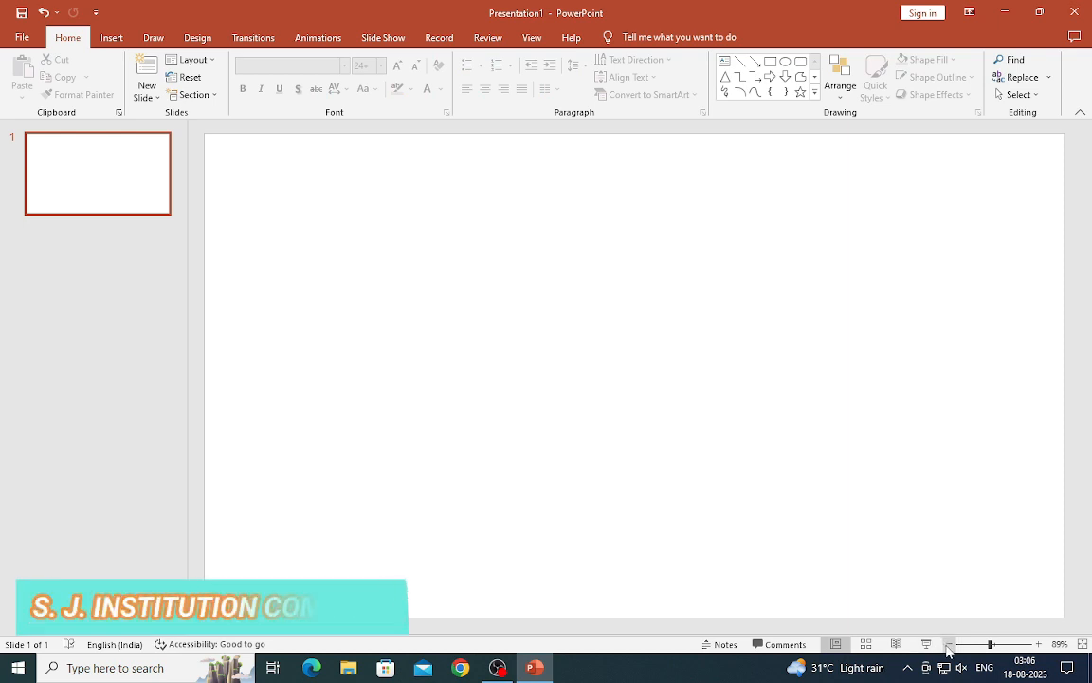
Step: Draw a wide text box across the upper part of the slide and enter "colours" in it
{"action": "left_click", "coordinate": [950, 645]}
{"action": "left_click", "coordinate": [950, 645]}
{"action": "left_click", "coordinate": [949, 645]}
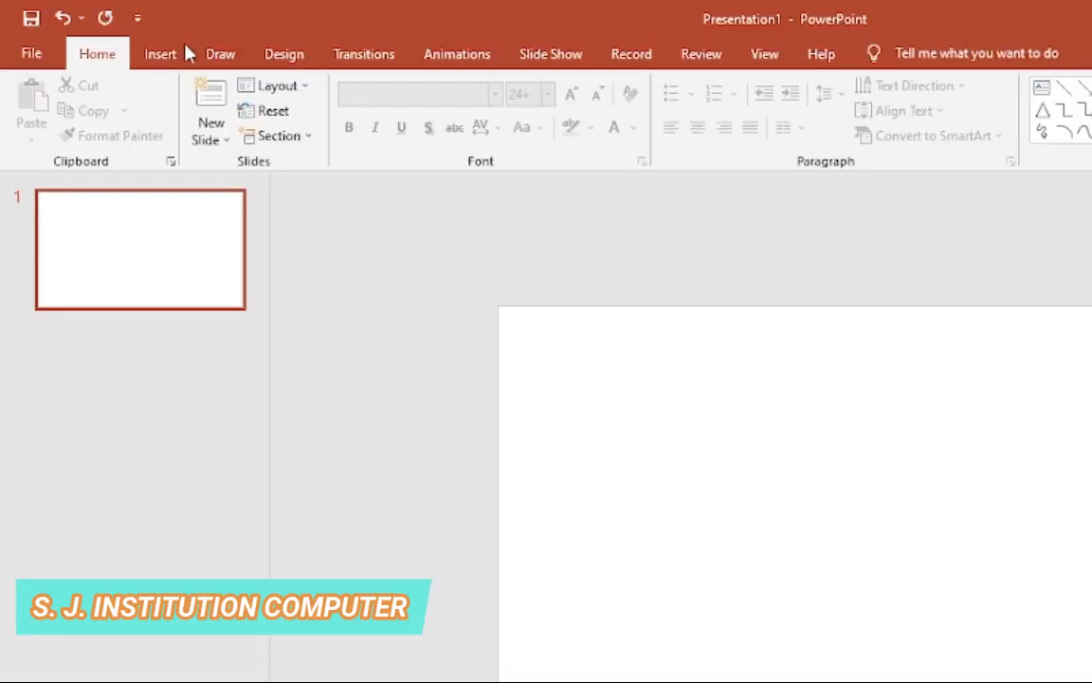
{"action": "left_click", "coordinate": [161, 54]}
{"action": "left_click", "coordinate": [349, 123]}
{"action": "left_click", "coordinate": [339, 183]}
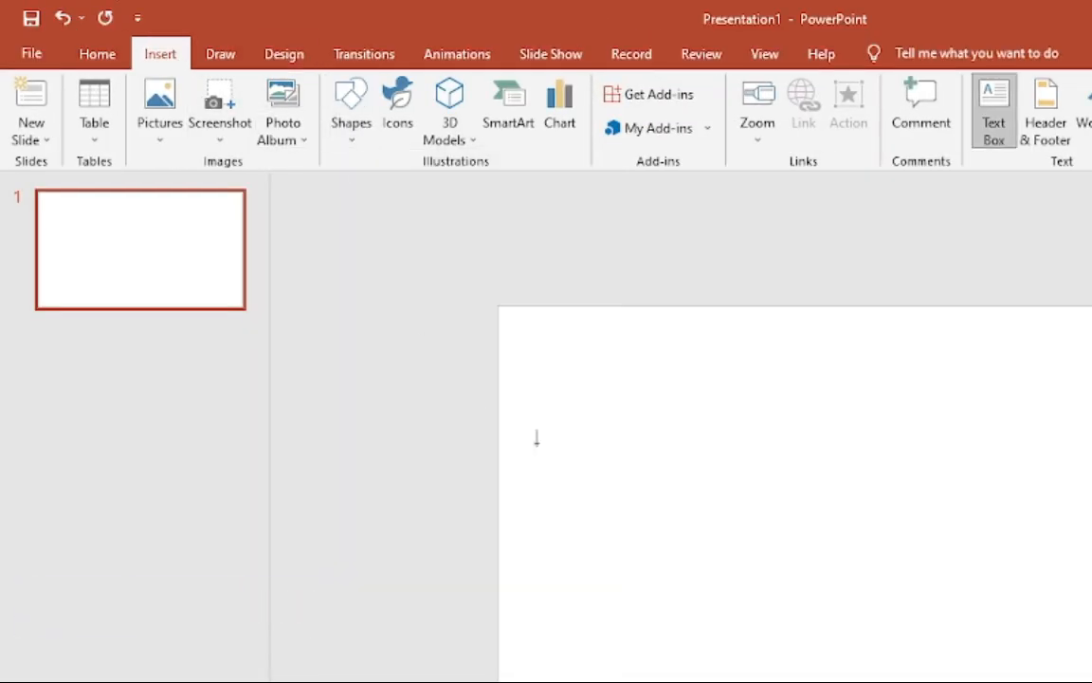
{"action": "mouse_move", "coordinate": [520, 373]}
{"action": "left_mouse_down"}
{"action": "mouse_move", "coordinate": [630, 434]}
{"action": "mouse_move", "coordinate": [1090, 593]}
{"action": "left_mouse_up"}
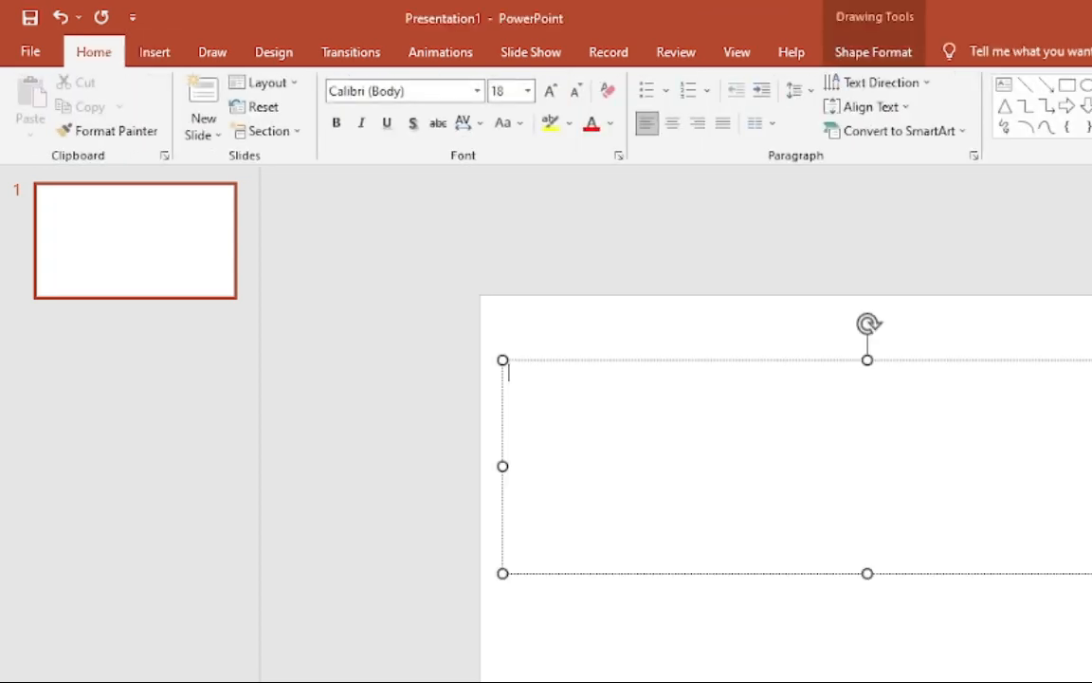
{"action": "type", "text": "colours"}
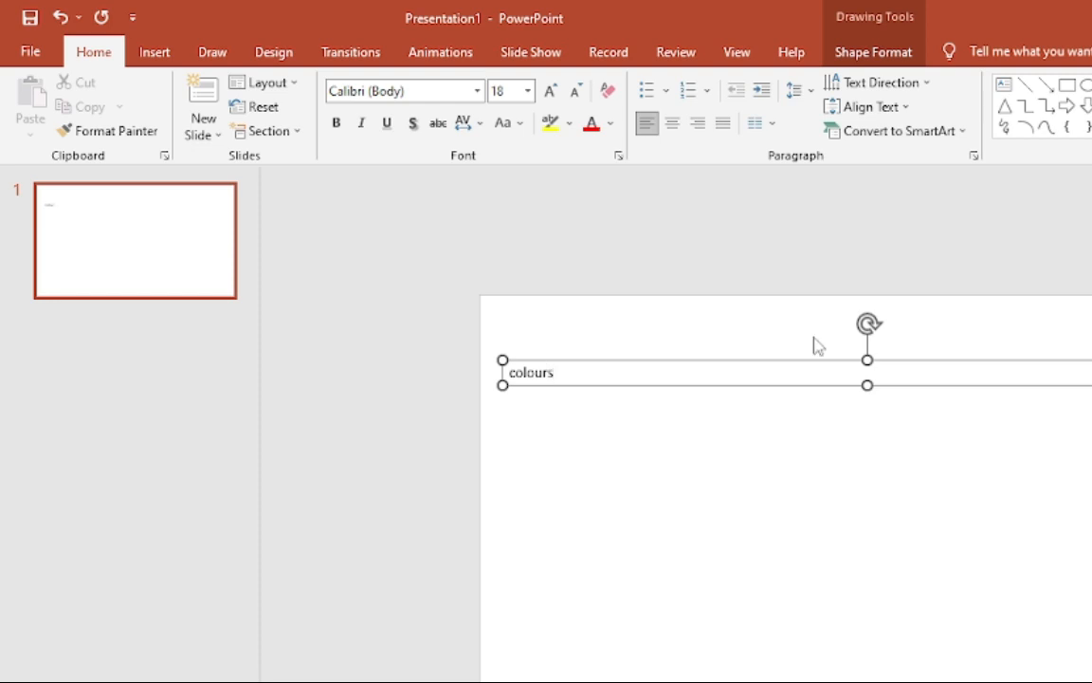
Step: Change the word "colours" to the Arial Black font and convert it to uppercase
{"action": "double_click", "coordinate": [531, 373]}
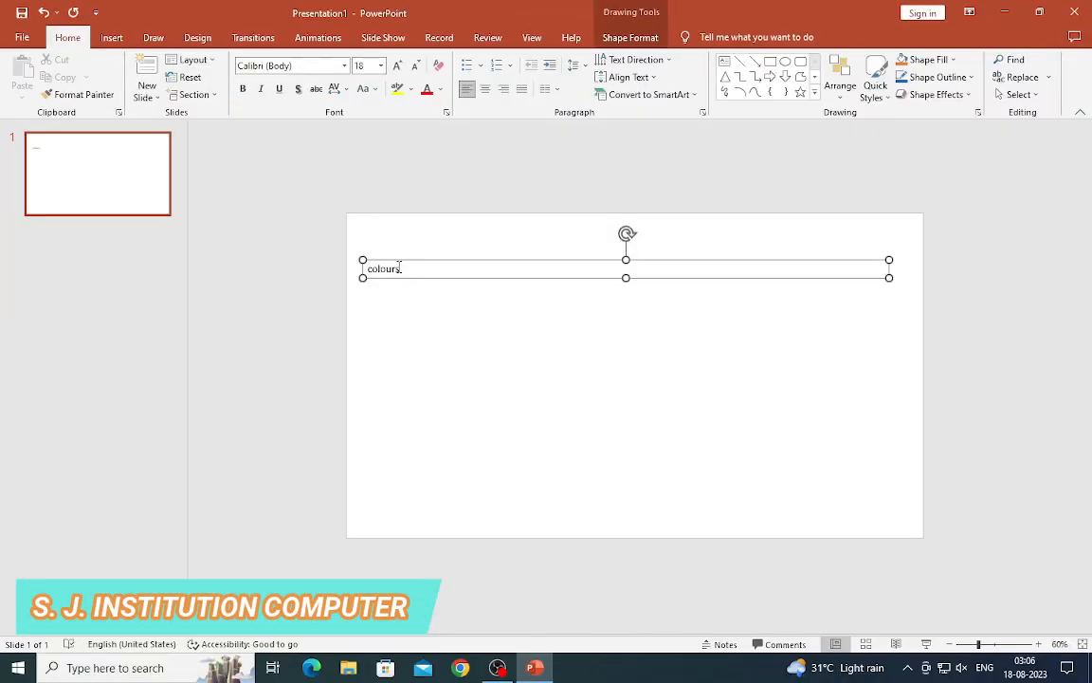
{"action": "double_click", "coordinate": [399, 269]}
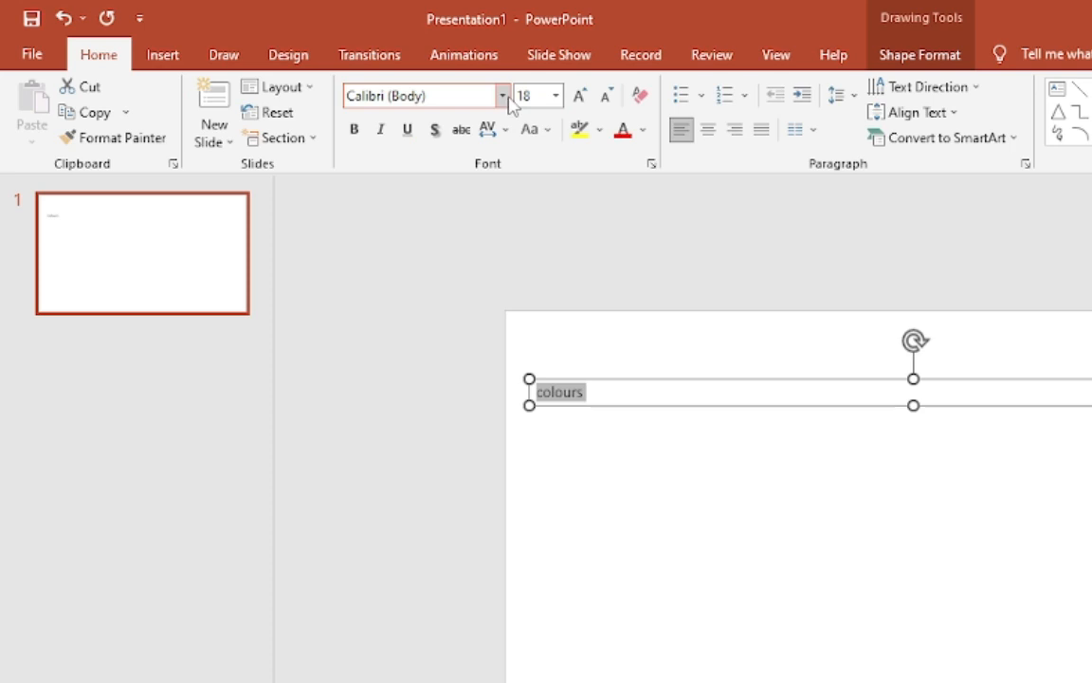
{"action": "left_click", "coordinate": [504, 97]}
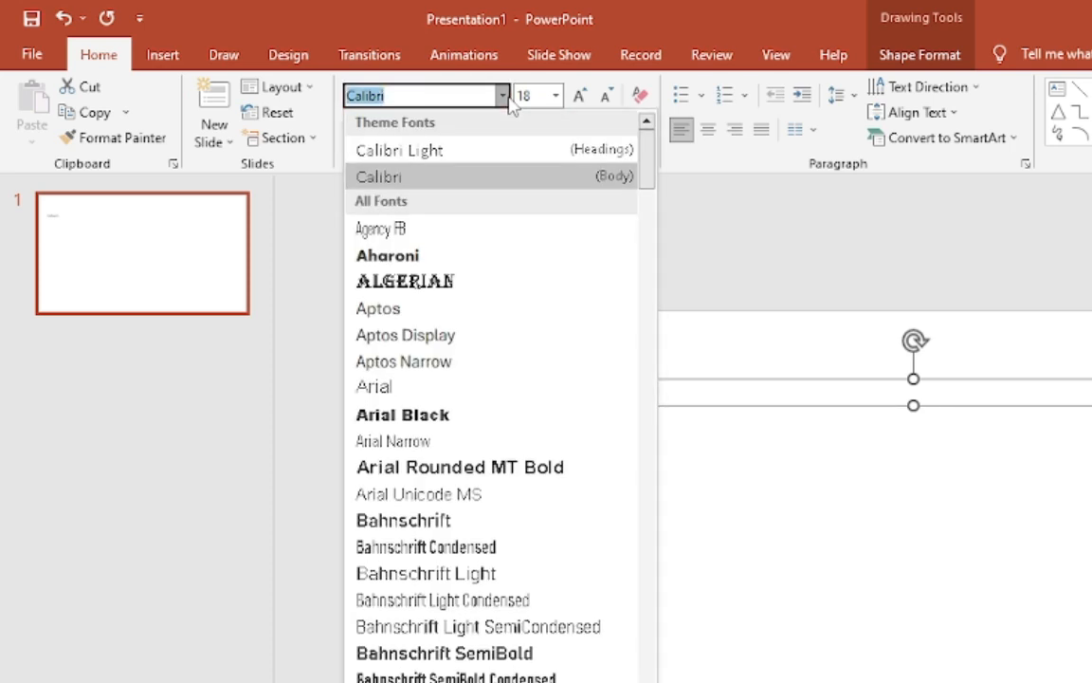
{"action": "left_click", "coordinate": [450, 417]}
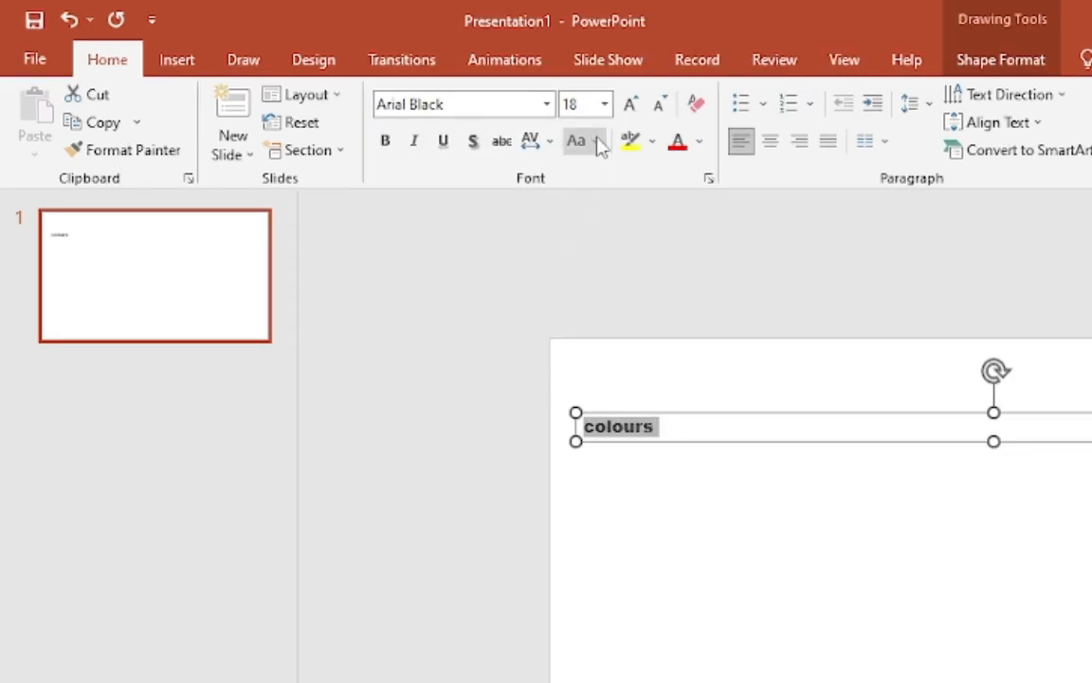
{"action": "left_click", "coordinate": [595, 142]}
{"action": "left_click", "coordinate": [629, 233]}
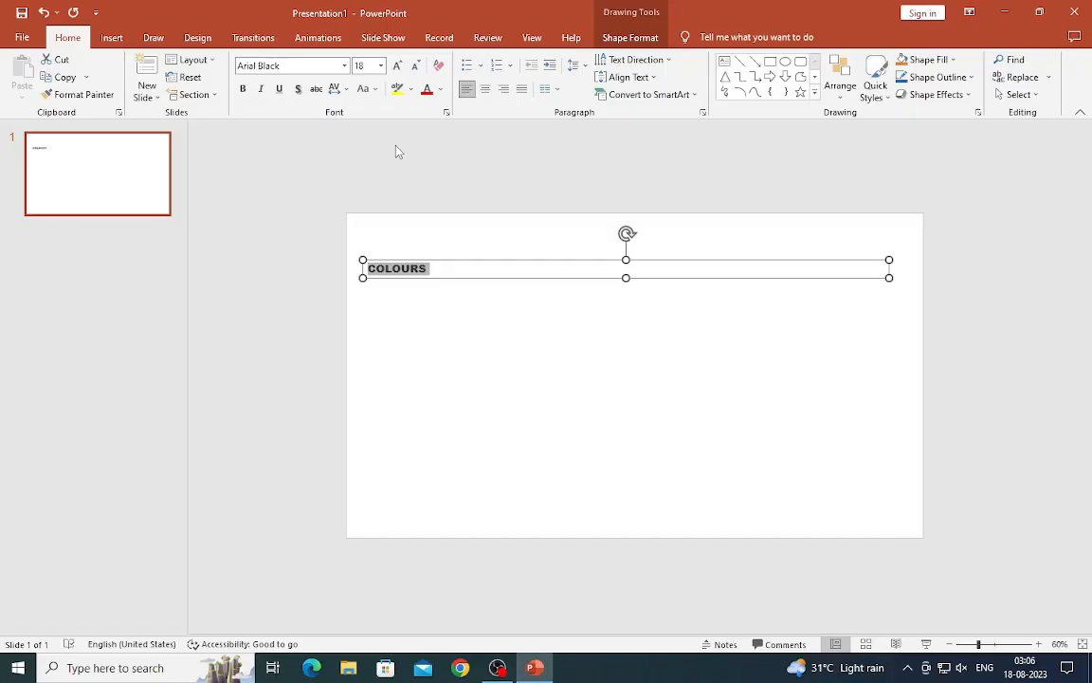
Step: Set the font size of the word COLOURS to 560
{"action": "left_click", "coordinate": [364, 66]}
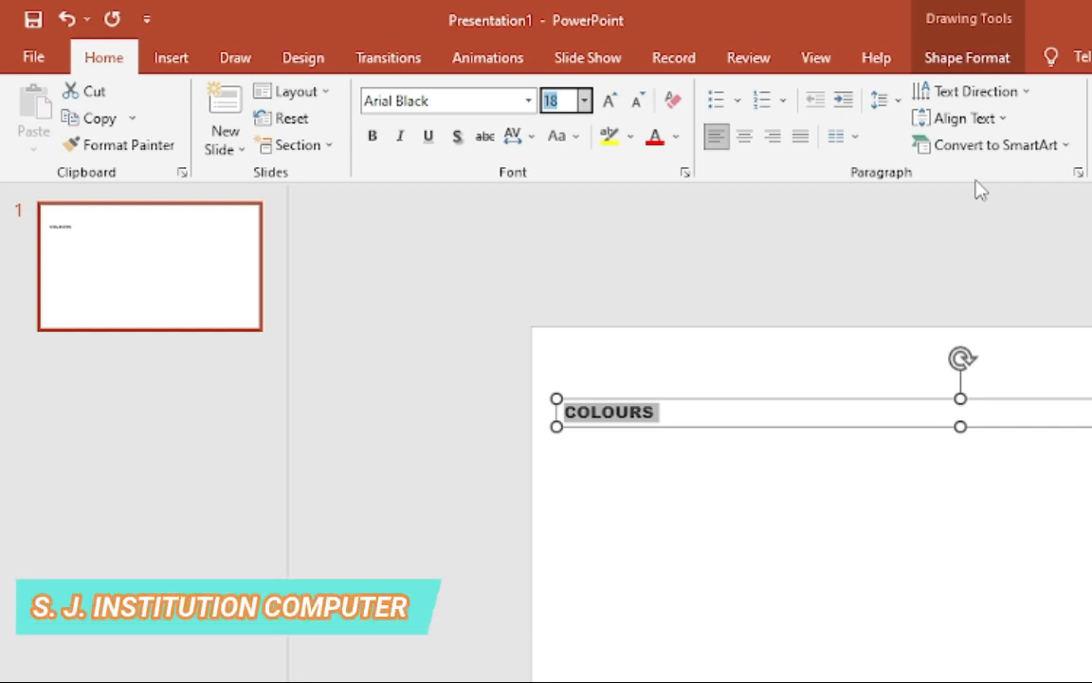
{"action": "type", "text": "560"}
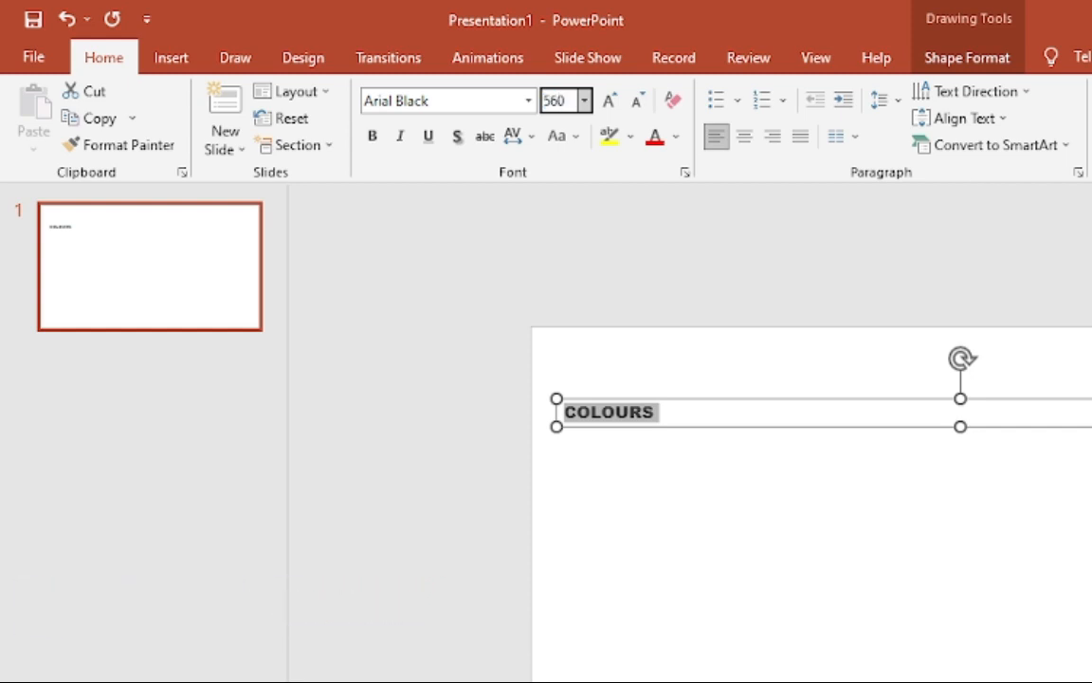
{"action": "key", "text": "Return"}
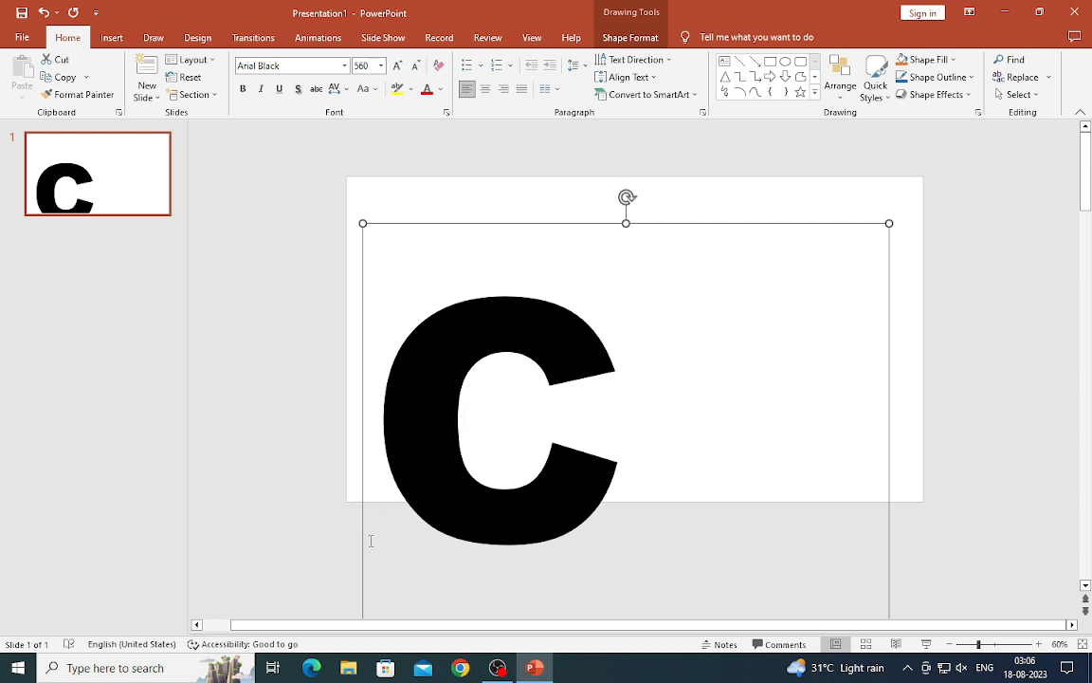
Step: Widen the text box on both sides until COLOURS fits on one line, and move it so the letters CO lie over the slide
{"action": "scroll", "coordinate": [417, 488], "scroll_direction": "down", "scroll_amount": 10}
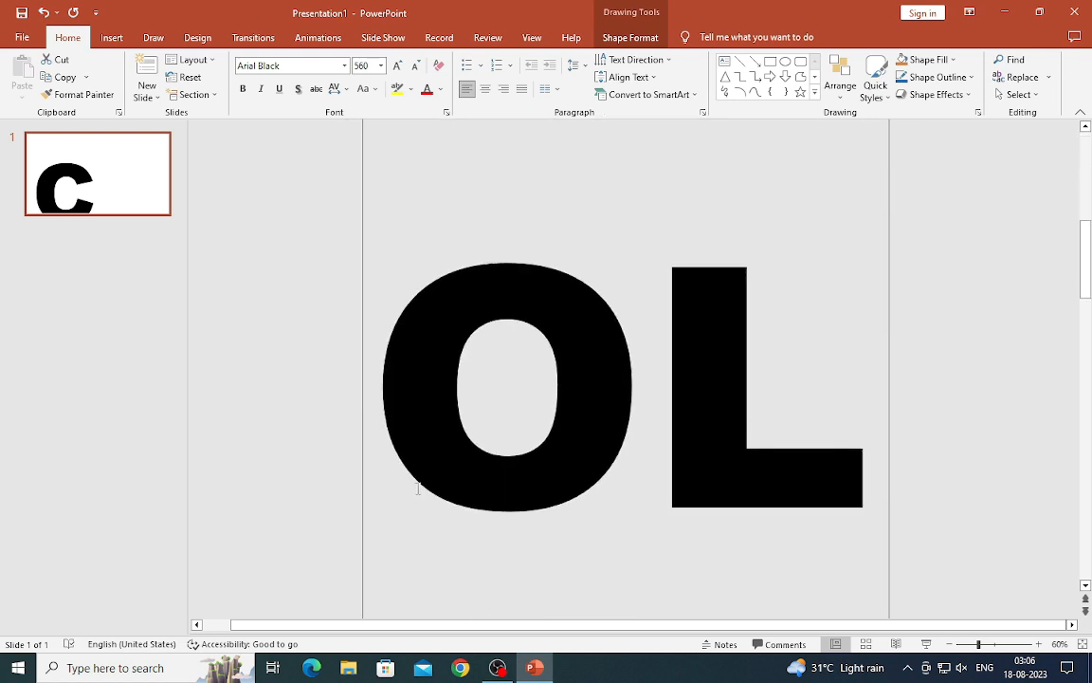
{"action": "scroll", "coordinate": [417, 488], "scroll_direction": "down", "scroll_amount": 6}
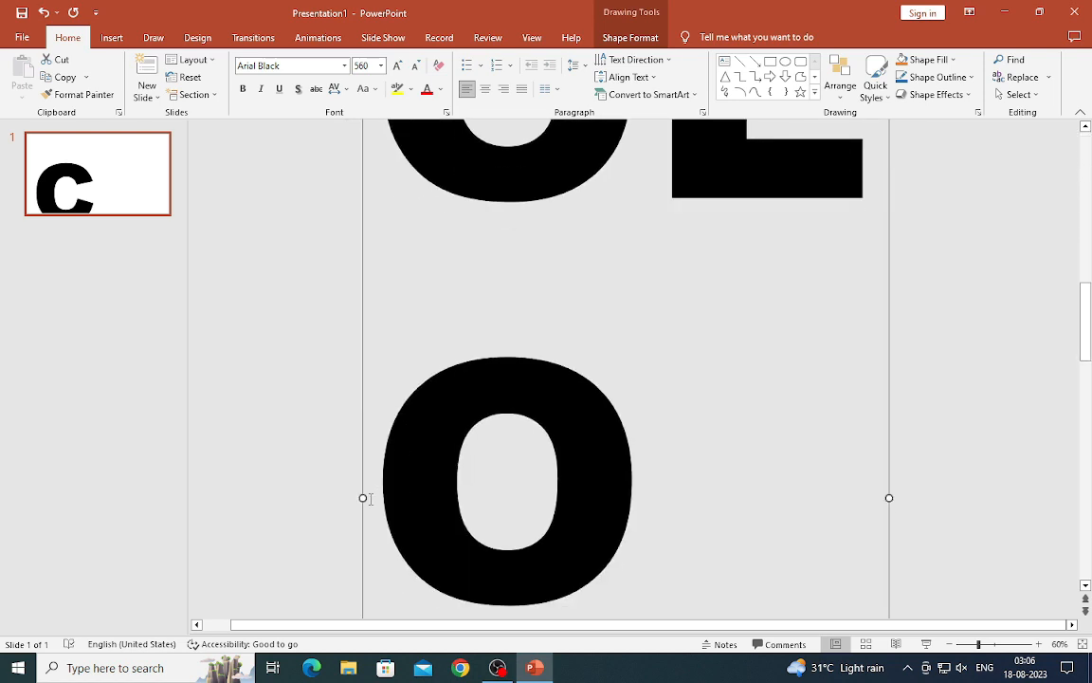
{"action": "left_click_drag", "start_coordinate": [362, 498], "coordinate": [235, 490]}
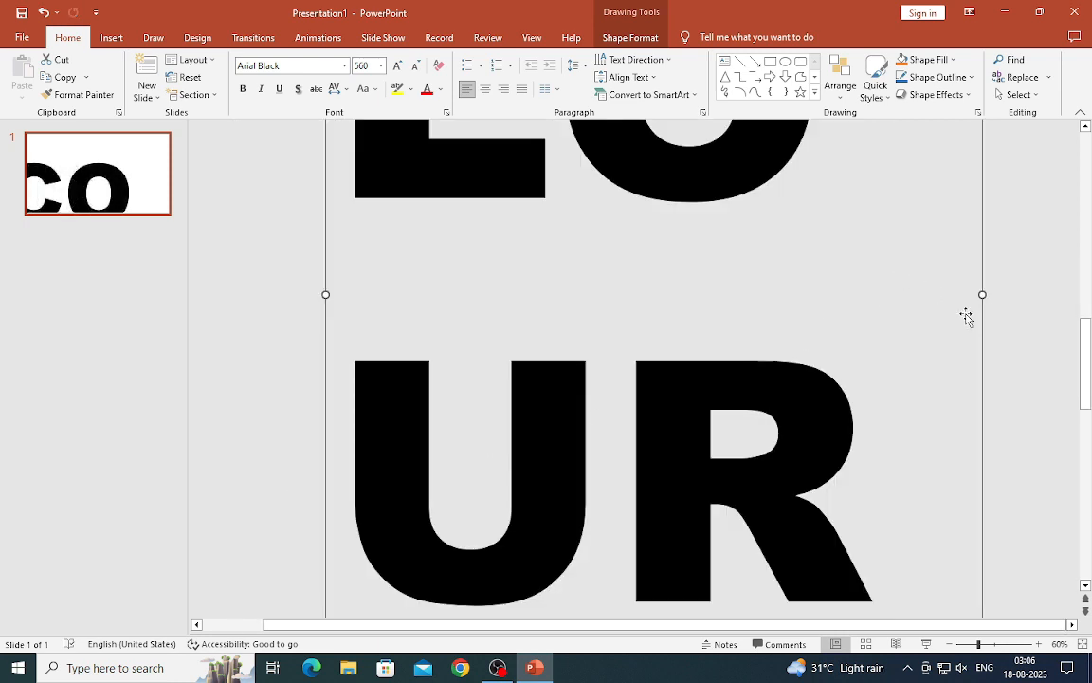
{"action": "left_click_drag", "start_coordinate": [984, 294], "coordinate": [1090, 296]}
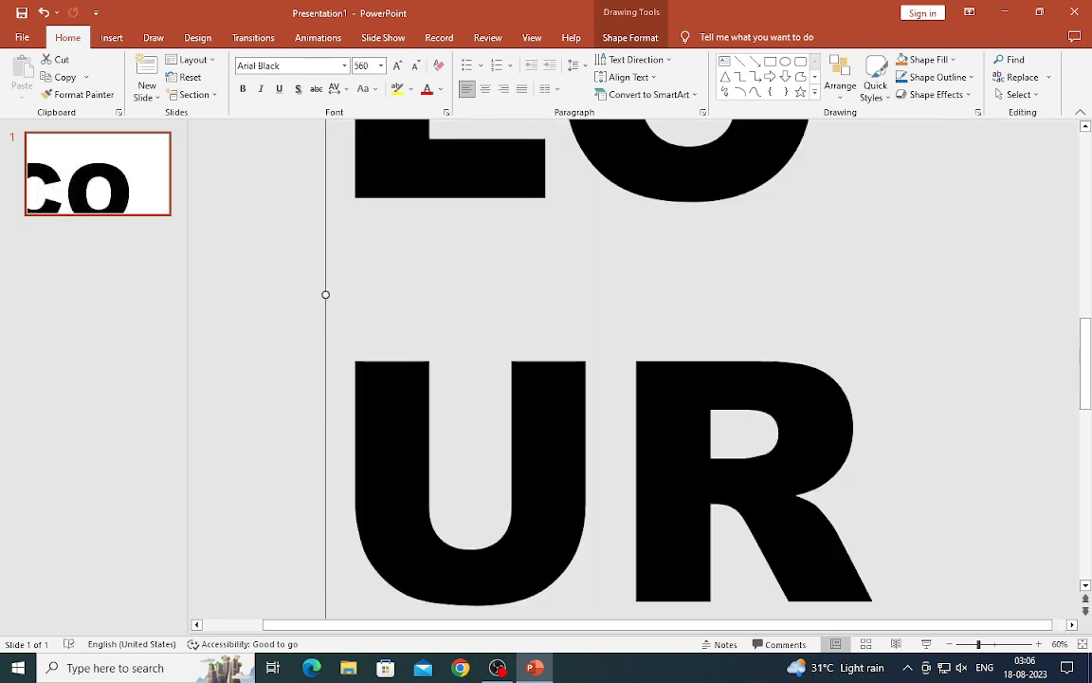
{"action": "scroll", "coordinate": [974, 579], "scroll_direction": "down", "scroll_amount": 1}
{"action": "left_click_drag", "start_coordinate": [1002, 368], "coordinate": [1078, 369]}
{"action": "left_click", "coordinate": [949, 644]}
{"action": "left_click", "coordinate": [949, 644]}
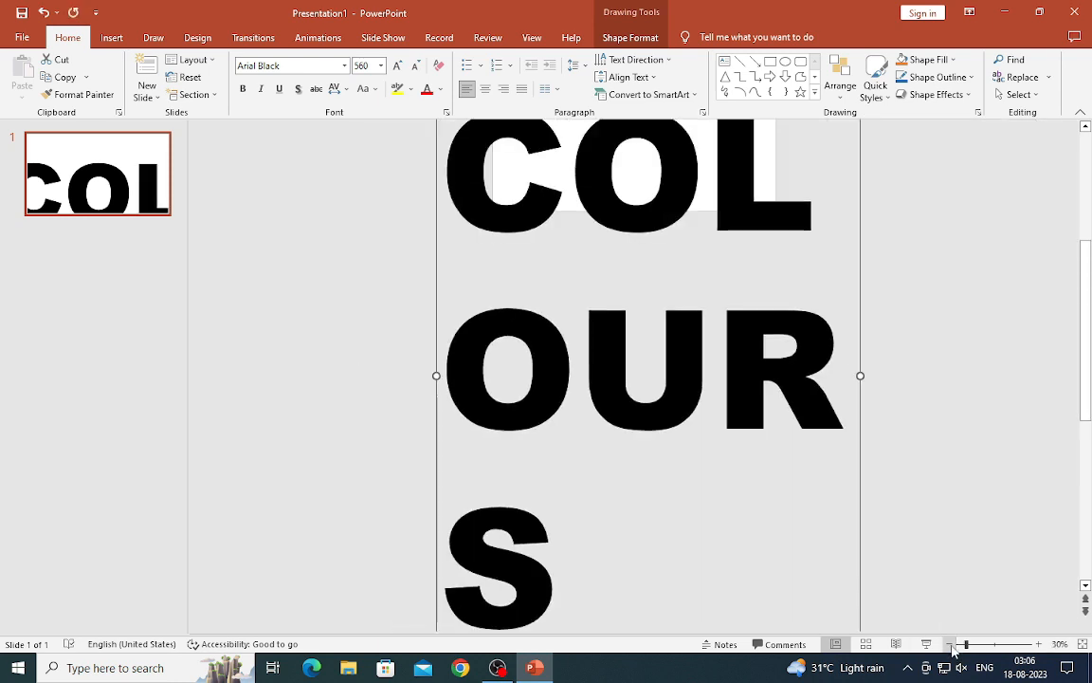
{"action": "left_click", "coordinate": [950, 644]}
{"action": "left_click_drag", "start_coordinate": [792, 361], "coordinate": [1048, 358]}
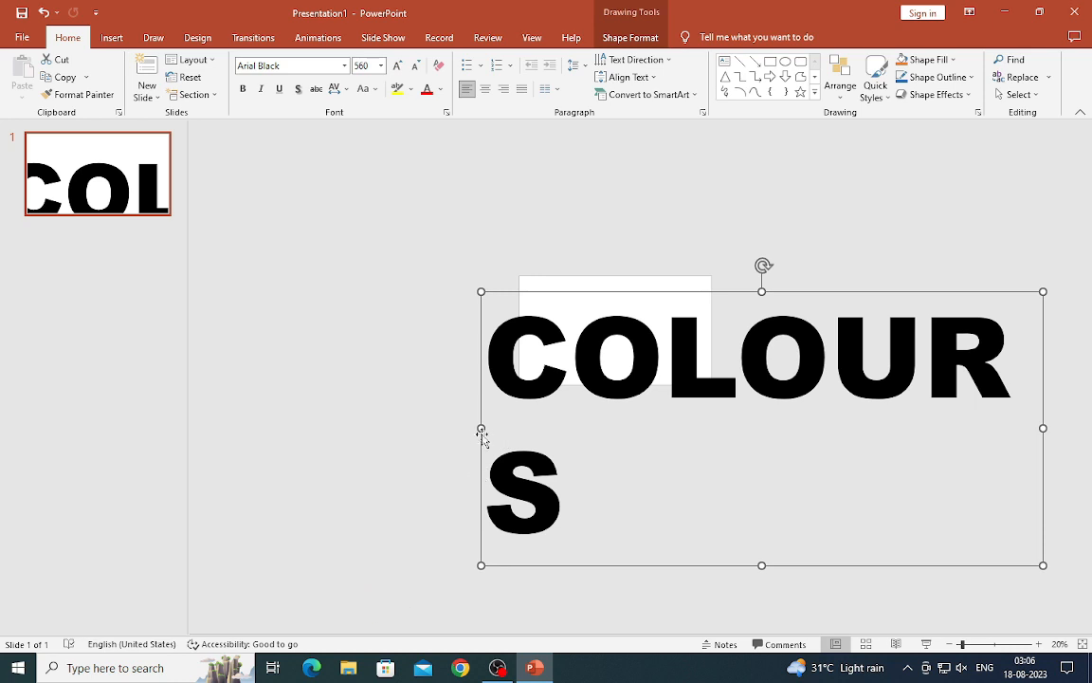
{"action": "left_click_drag", "start_coordinate": [481, 429], "coordinate": [373, 422]}
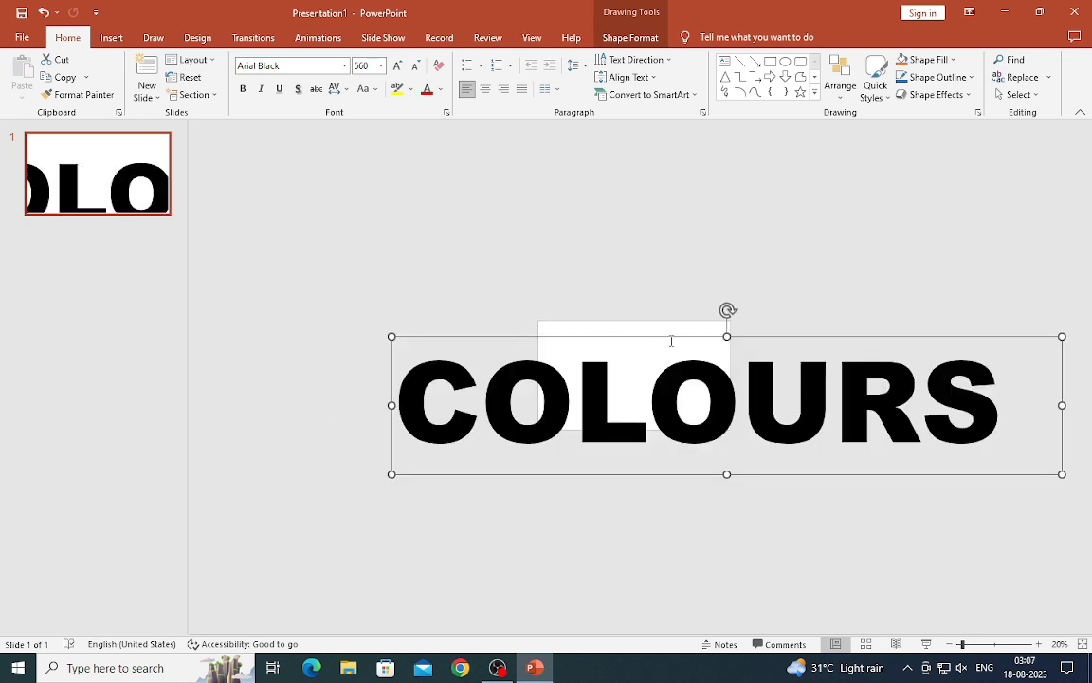
{"action": "left_click_drag", "start_coordinate": [674, 339], "coordinate": [815, 310]}
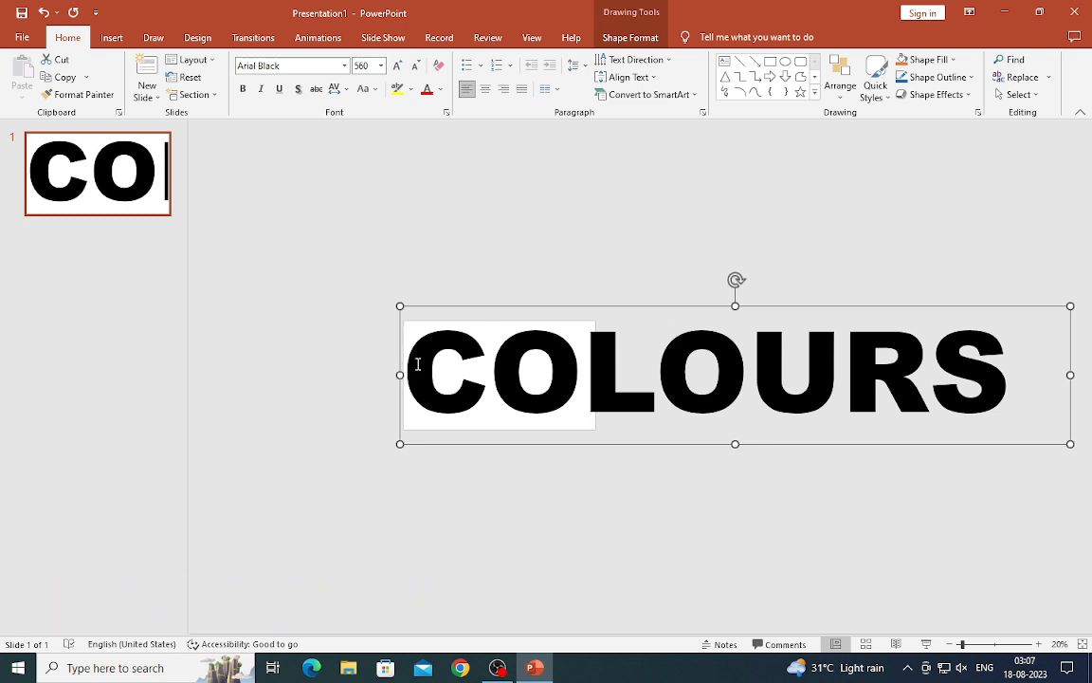
{"action": "left_click_drag", "start_coordinate": [411, 362], "coordinate": [977, 323]}
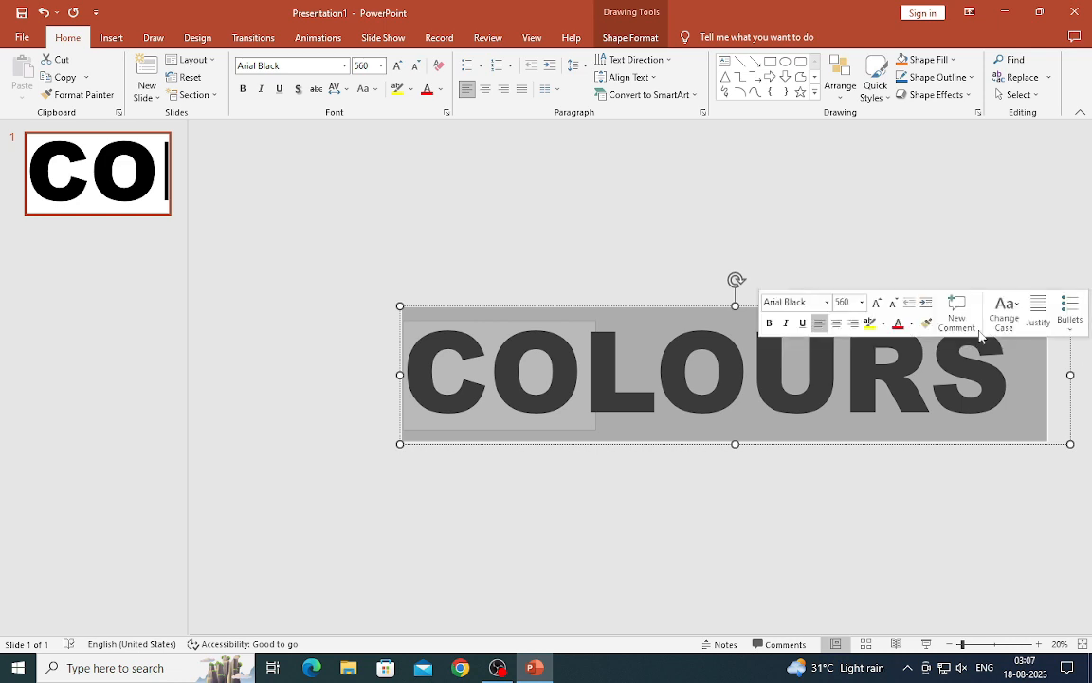
{"action": "left_click", "coordinate": [361, 65]}
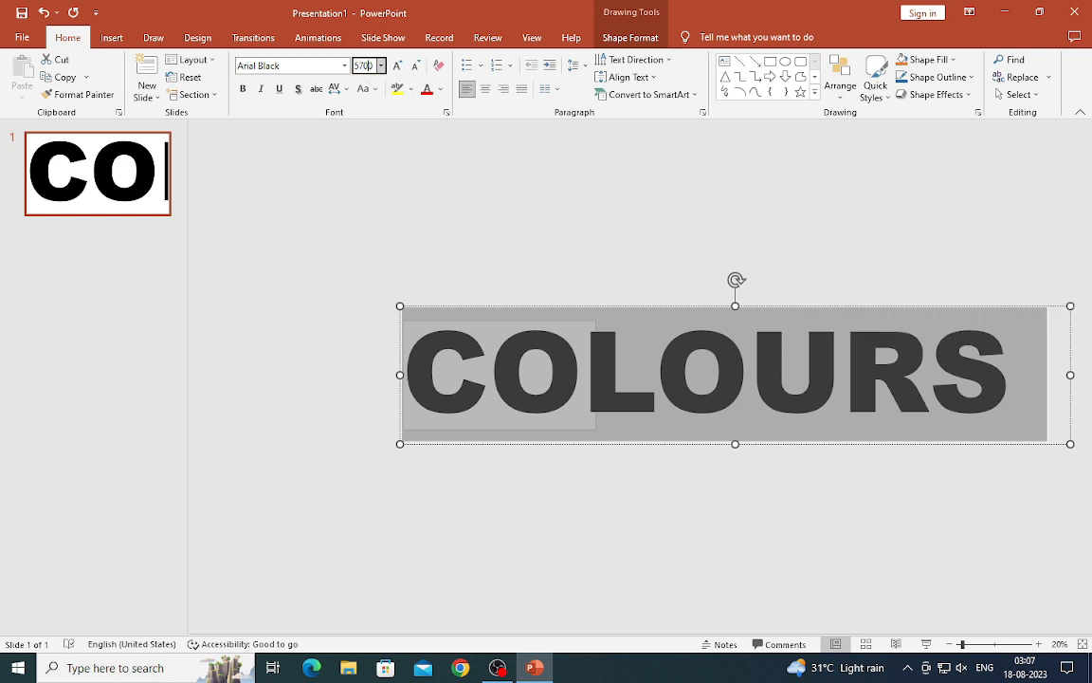
{"action": "left_click", "coordinate": [560, 362]}
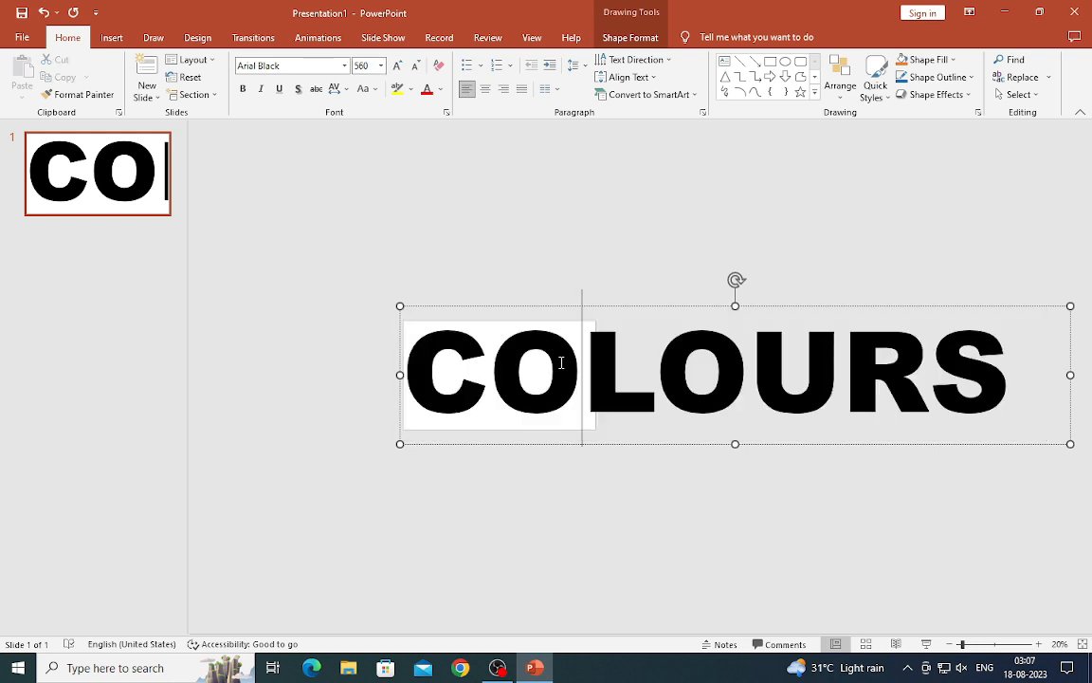
Step: Set the font size of COLOURS to 570 and nudge the text box so the letters CO are centred on the slide
{"action": "triple_click", "coordinate": [422, 354]}
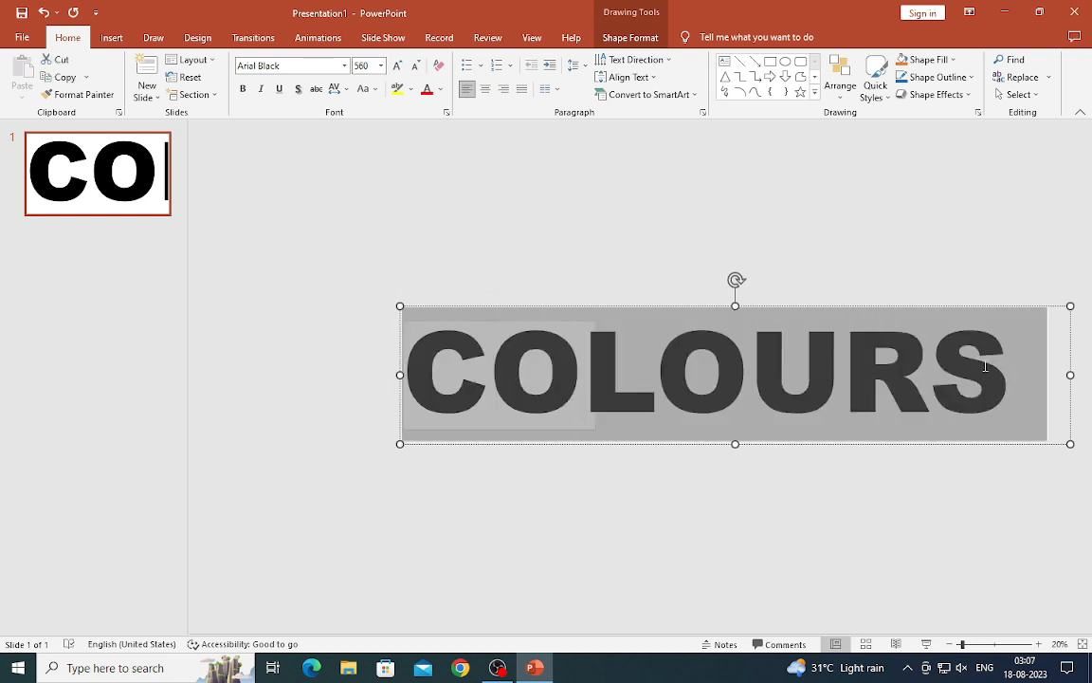
{"action": "left_click", "coordinate": [361, 65]}
{"action": "left_click", "coordinate": [552, 388]}
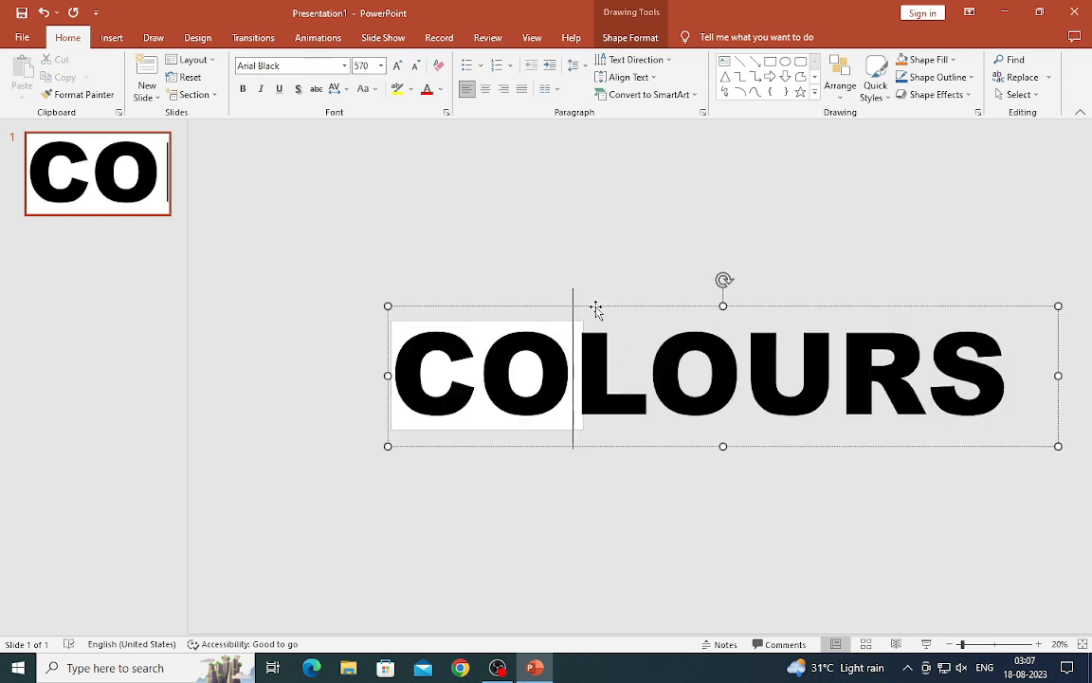
{"action": "left_click_drag", "start_coordinate": [598, 310], "coordinate": [602, 307]}
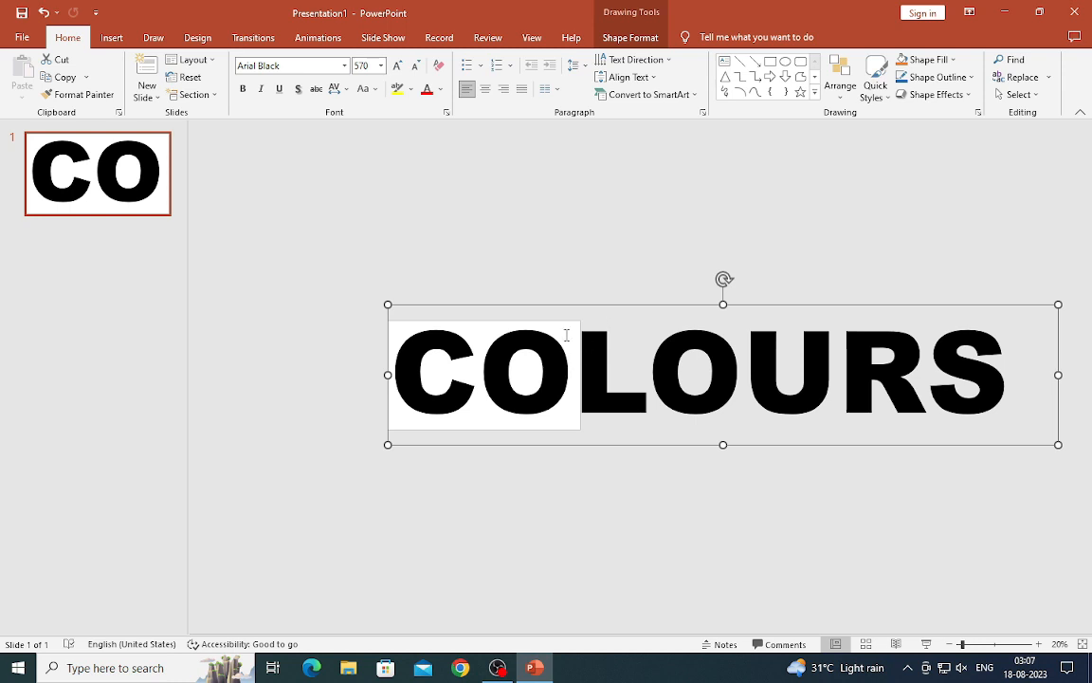
{"action": "left_click_drag", "start_coordinate": [565, 306], "coordinate": [566, 314]}
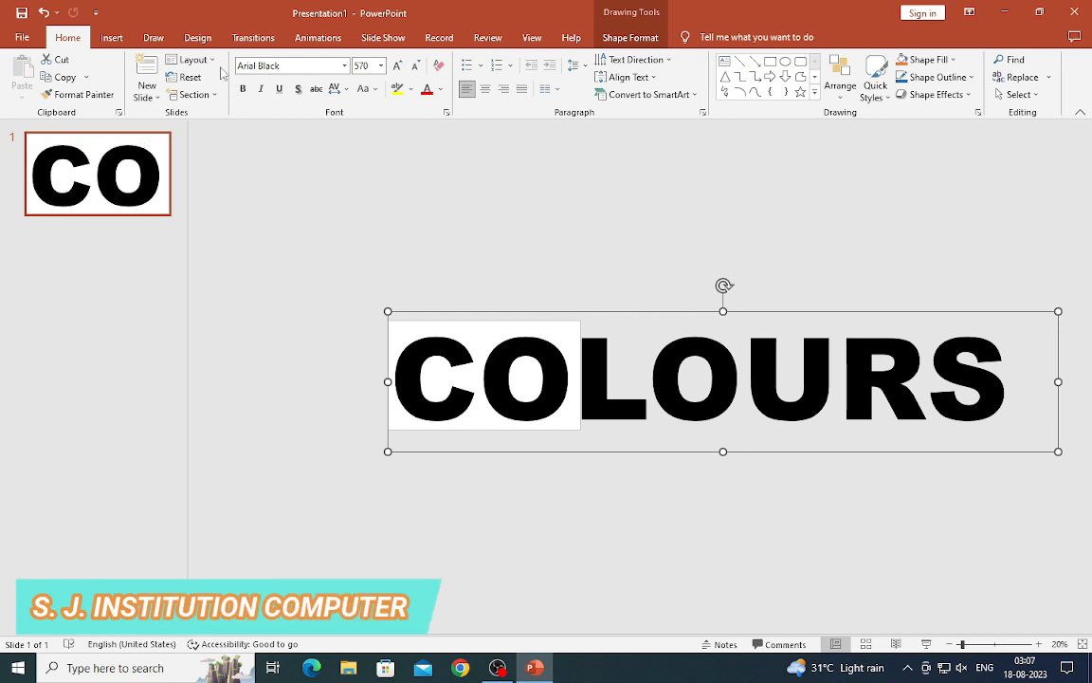
Step: Draw a rectangle as tall as the slide, from the slide's upper-left corner past the final S, covering the whole word
{"action": "left_click", "coordinate": [112, 37]}
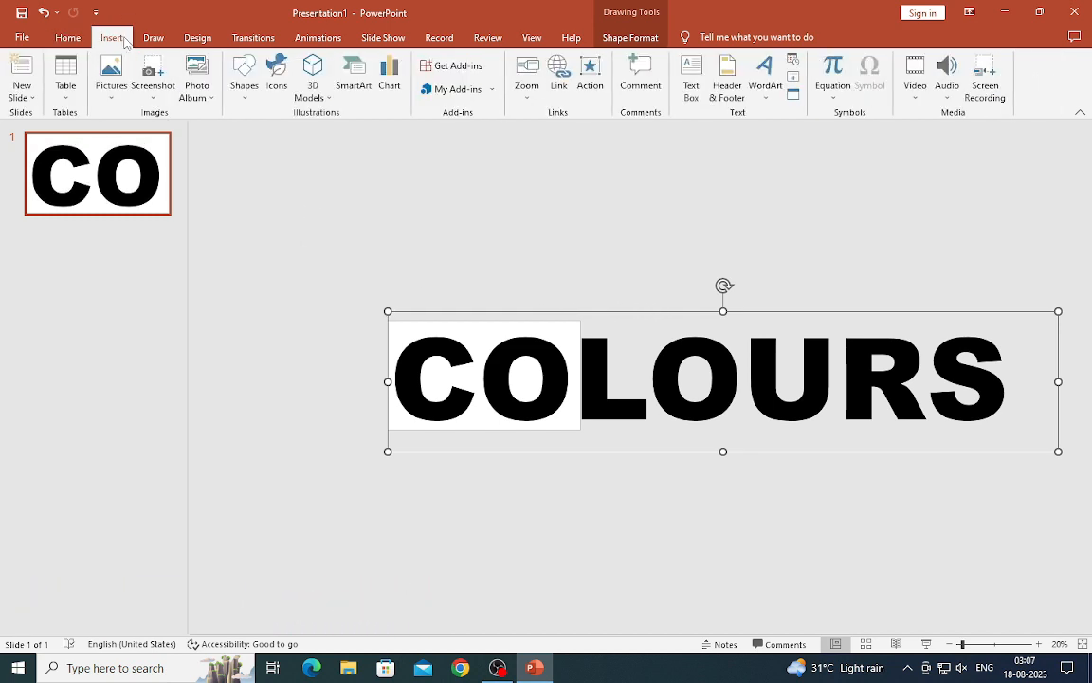
{"action": "left_click", "coordinate": [244, 80]}
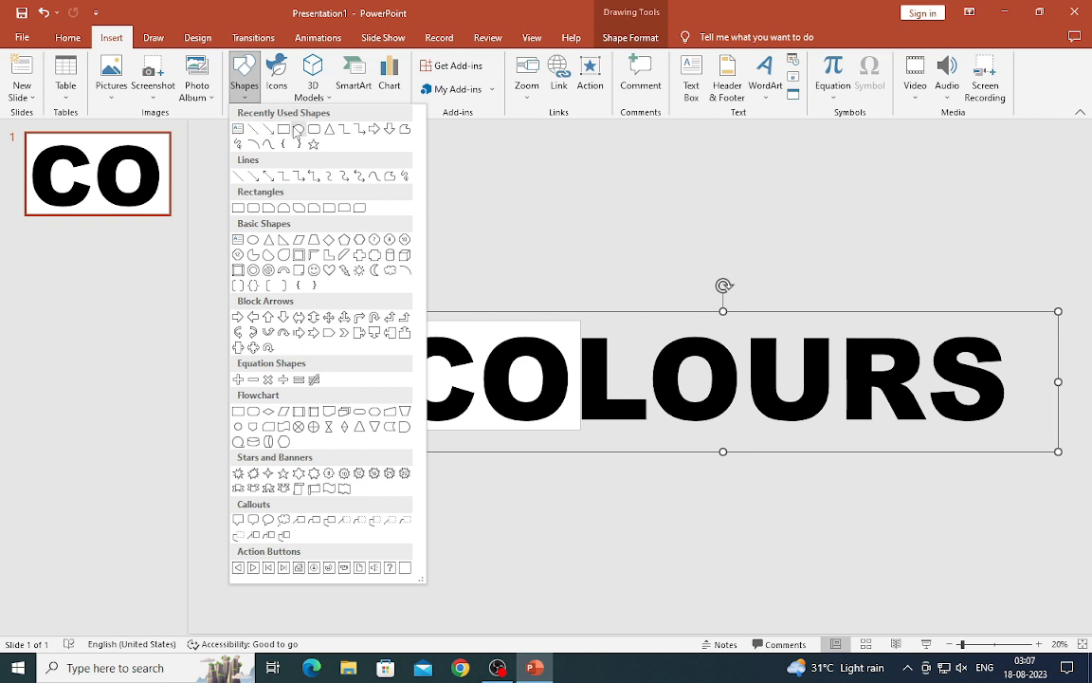
{"action": "left_click", "coordinate": [298, 130]}
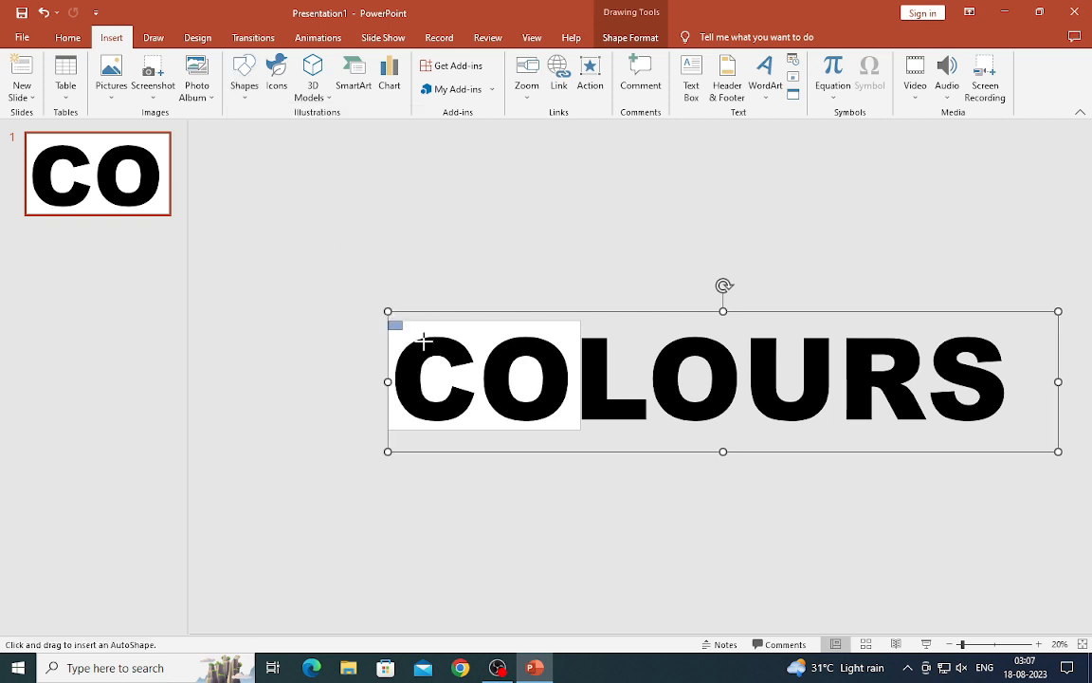
{"action": "mouse_move", "coordinate": [424, 342]}
{"action": "left_mouse_down"}
{"action": "mouse_move", "coordinate": [695, 414]}
{"action": "mouse_move", "coordinate": [917, 434]}
{"action": "mouse_move", "coordinate": [1022, 430]}
{"action": "left_mouse_up"}
Step: Merge the rectangle and the COLOURS text with Combine to cut out the letters, and apply the black filled shape style
{"action": "left_click", "coordinate": [394, 265]}
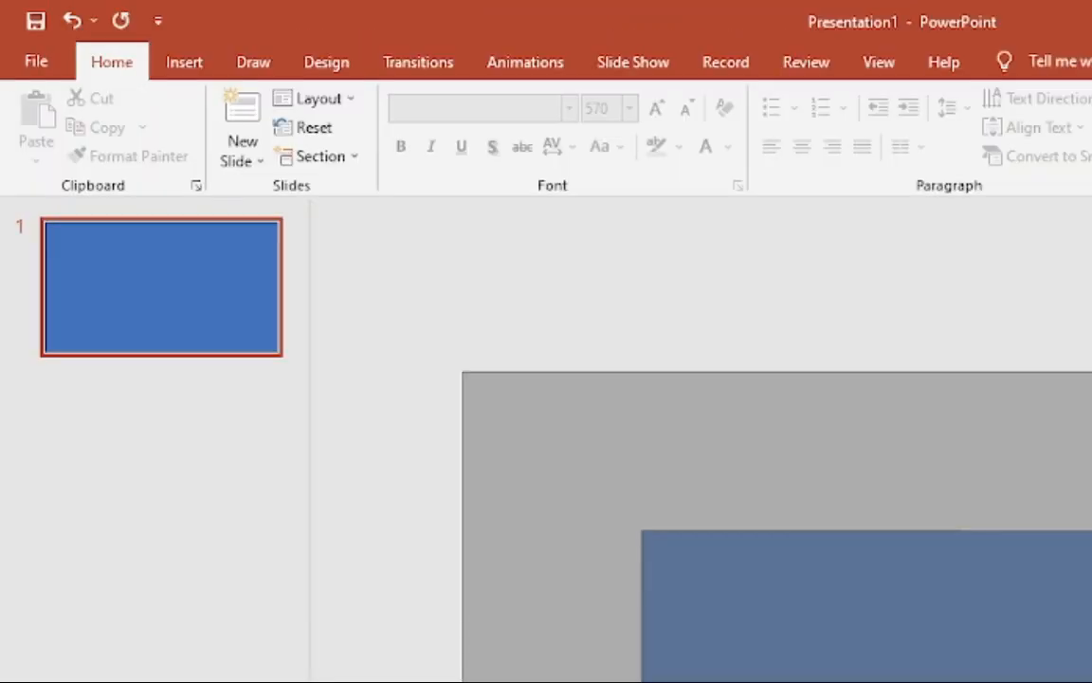
{"action": "left_click_drag", "start_coordinate": [463, 372], "coordinate": [1091, 682]}
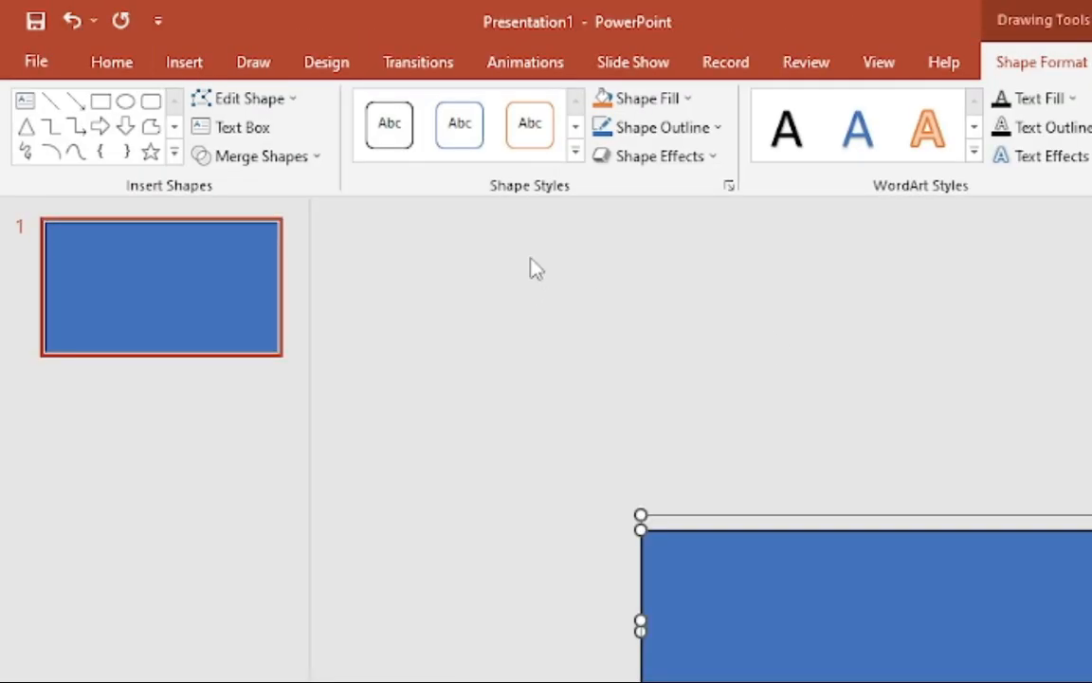
{"action": "left_click", "coordinate": [294, 159]}
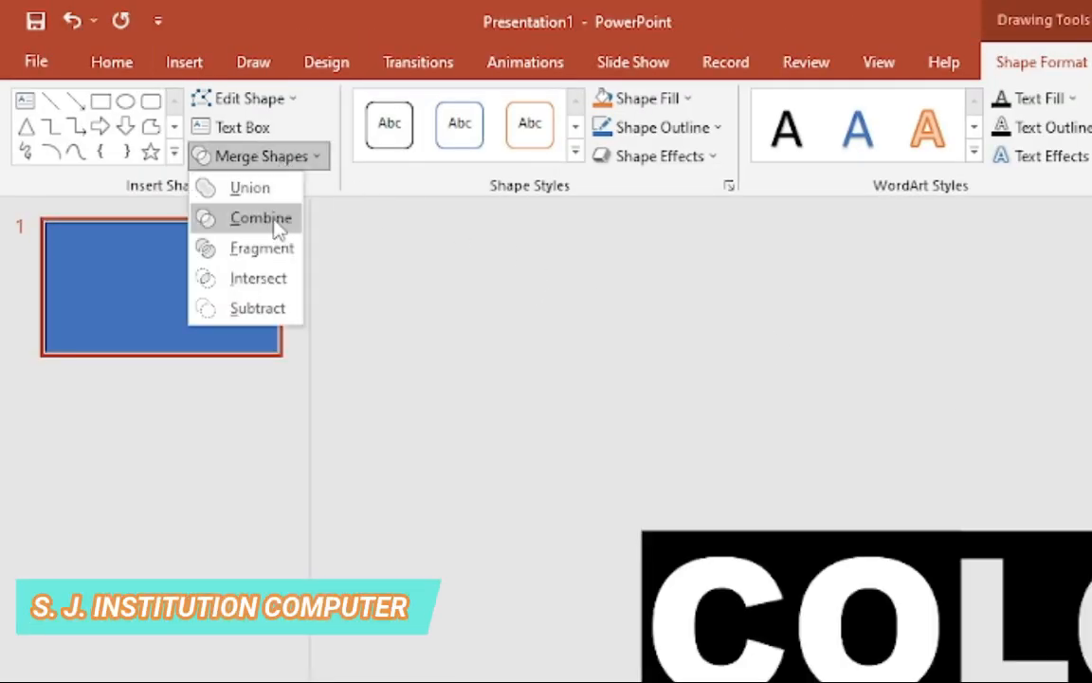
{"action": "left_click", "coordinate": [261, 219]}
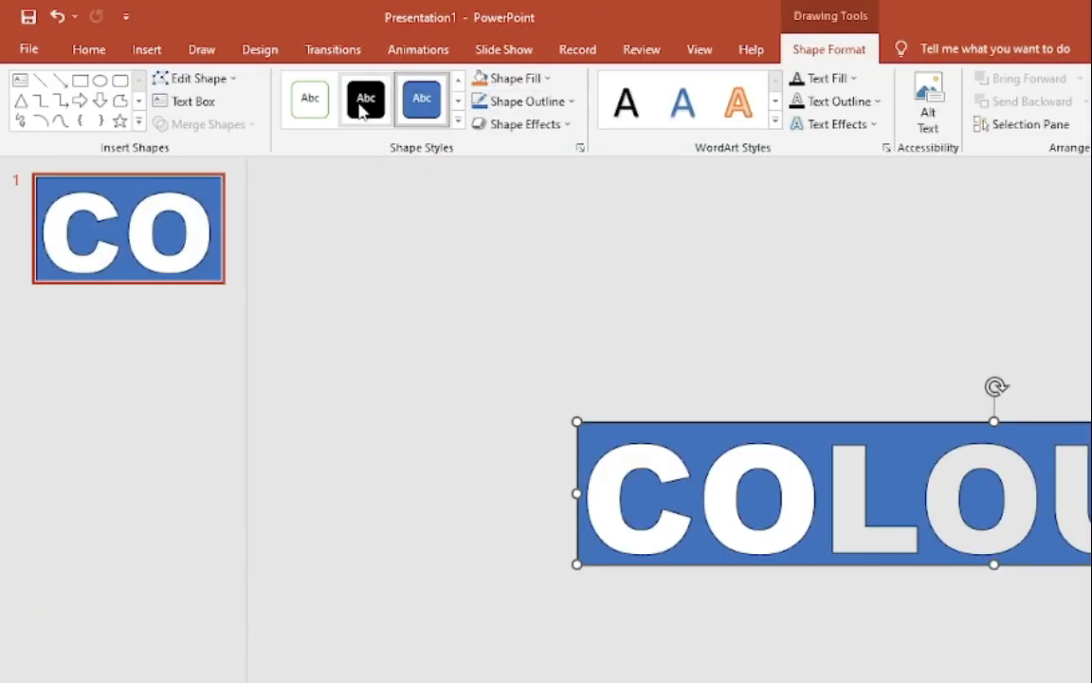
{"action": "left_click", "coordinate": [360, 104]}
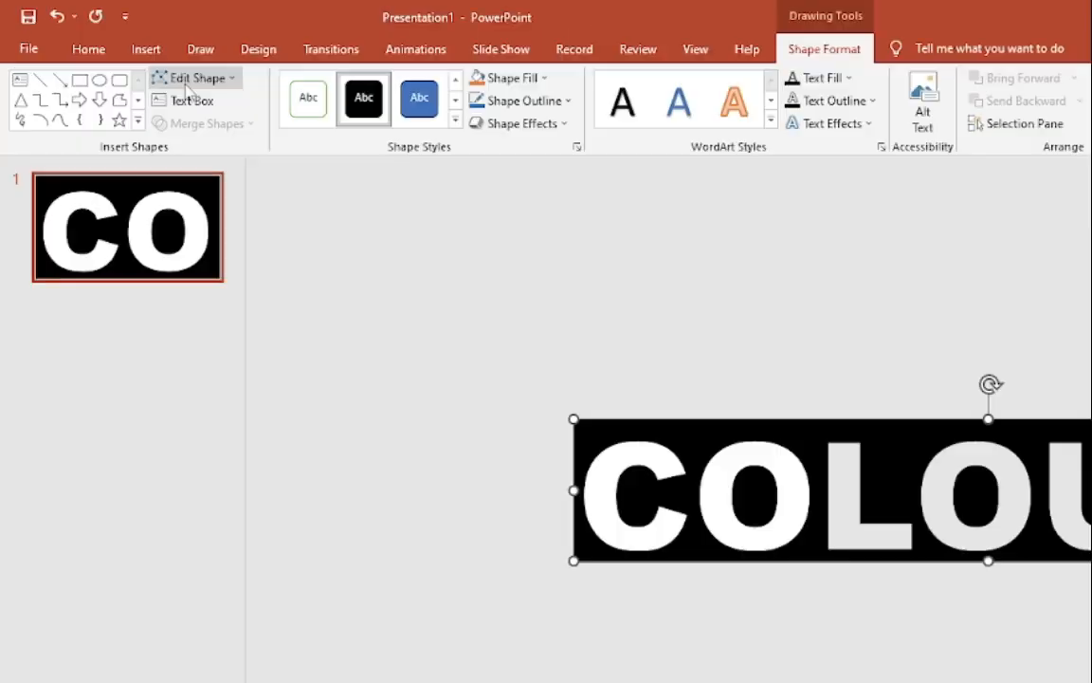
{"action": "left_click", "coordinate": [145, 50]}
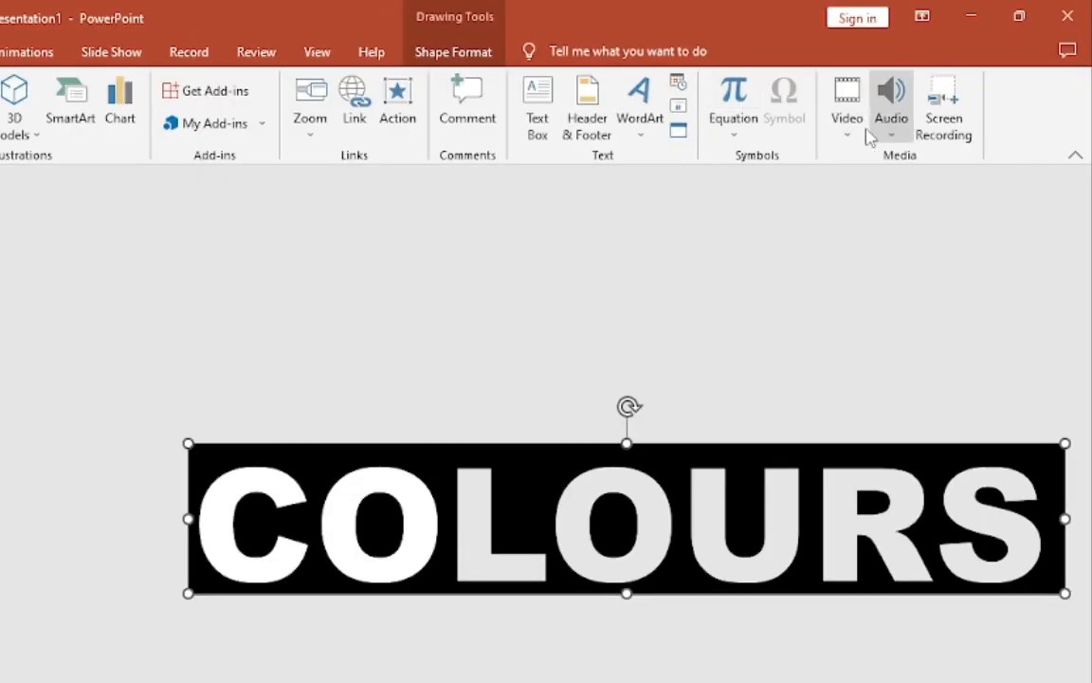
{"action": "left_click", "coordinate": [857, 136]}
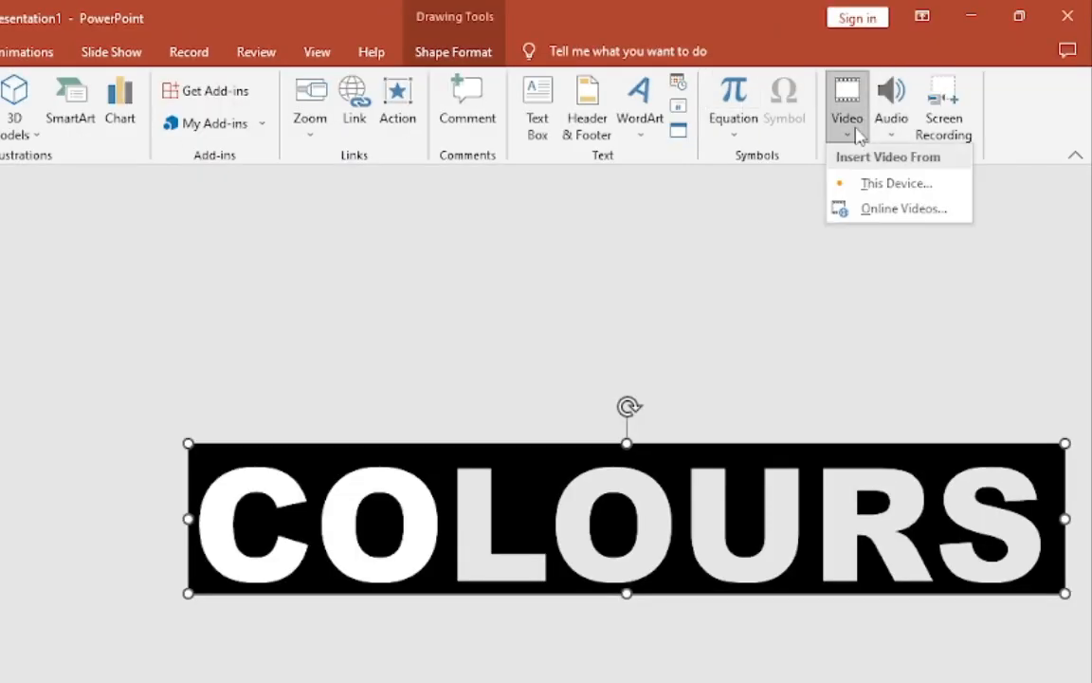
{"action": "left_click", "coordinate": [877, 186]}
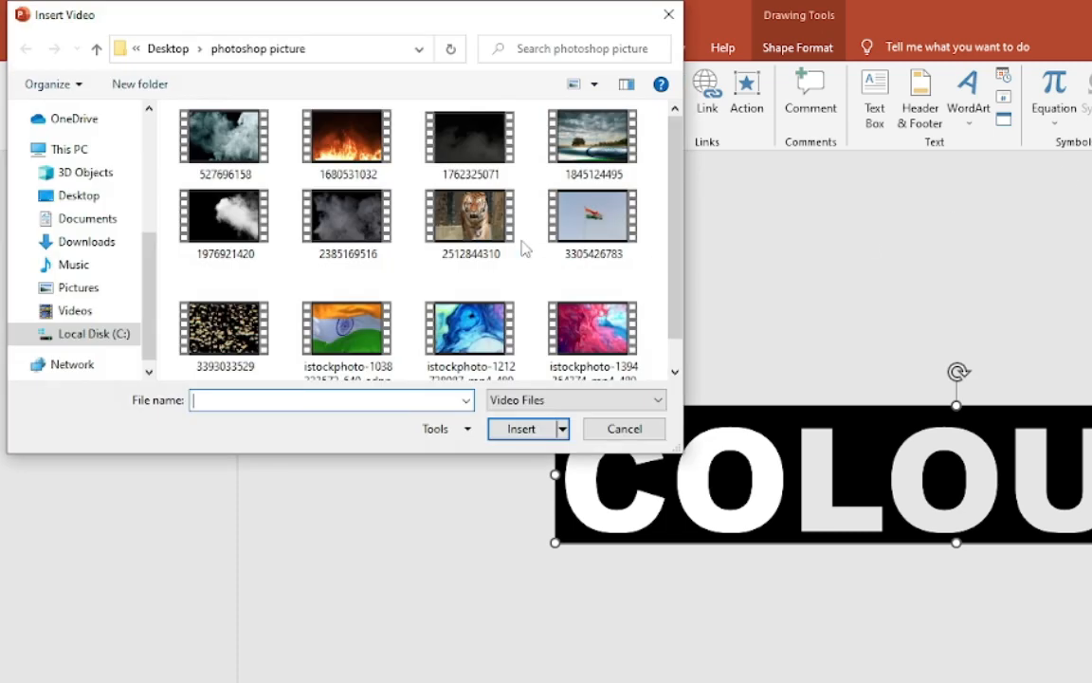
{"action": "left_click", "coordinate": [473, 214]}
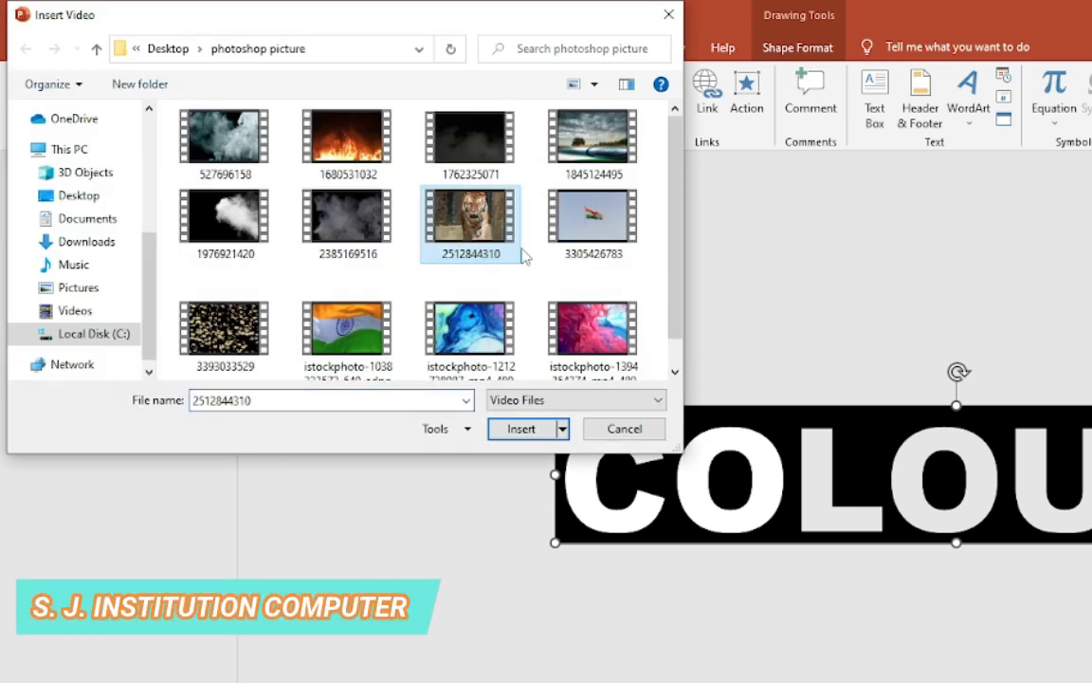
{"action": "left_click", "coordinate": [521, 429]}
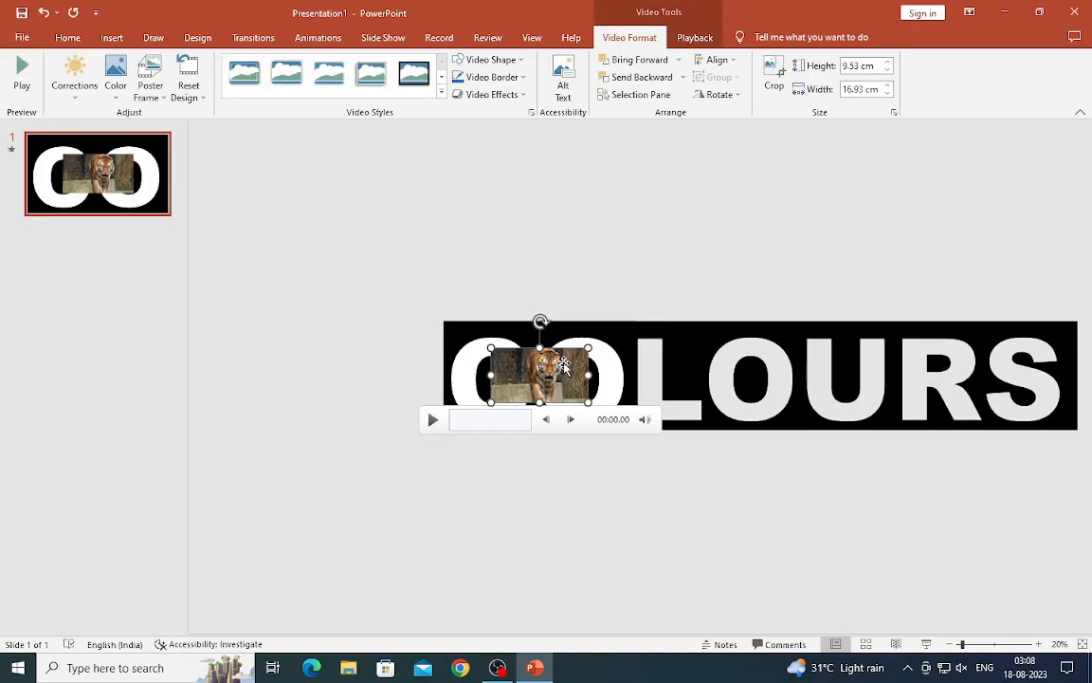
Step: Enlarge the tiger video to cover the whole slide and send it backward behind the COLOURS cut-out
{"action": "left_click_drag", "start_coordinate": [490, 348], "coordinate": [443, 320]}
{"action": "left_click_drag", "start_coordinate": [595, 408], "coordinate": [634, 428]}
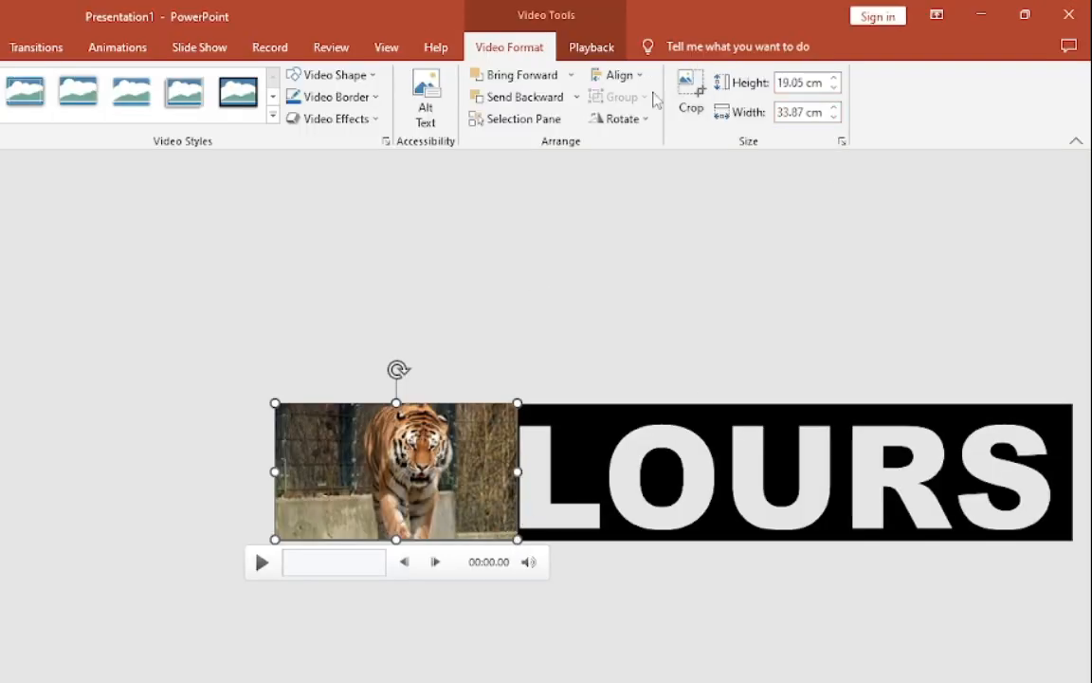
{"action": "left_click", "coordinate": [526, 98]}
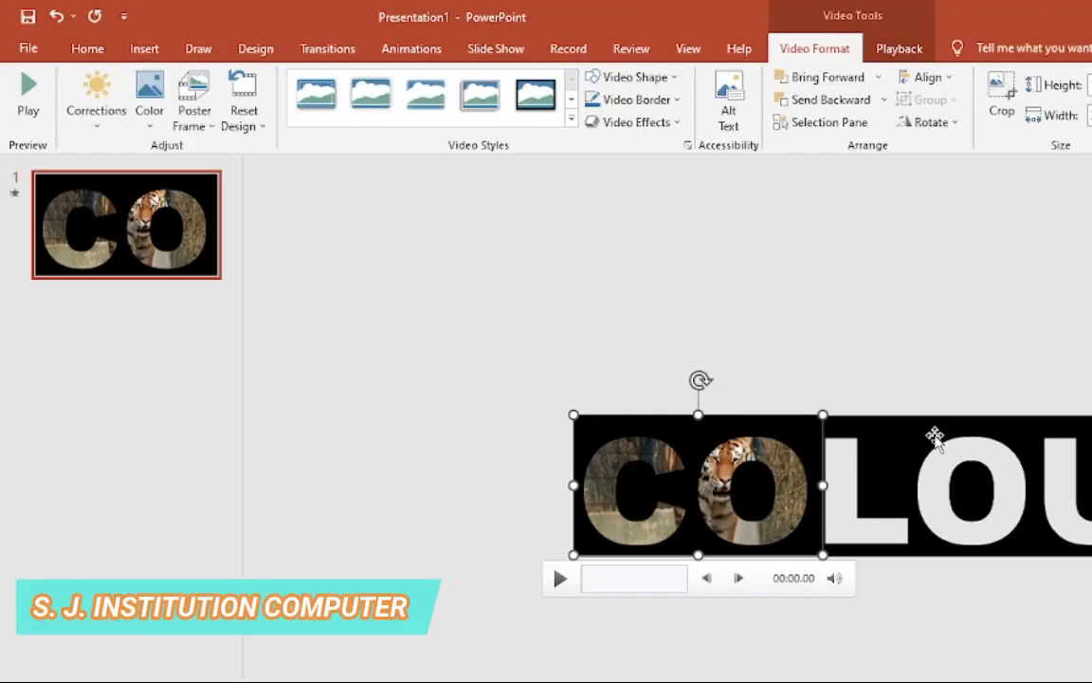
Step: Add a Lines motion path directed Left to the COLOURS cut-out and extend its end until the whole word clears the slide's left edge
{"action": "left_click", "coordinate": [935, 437]}
{"action": "left_click", "coordinate": [431, 52]}
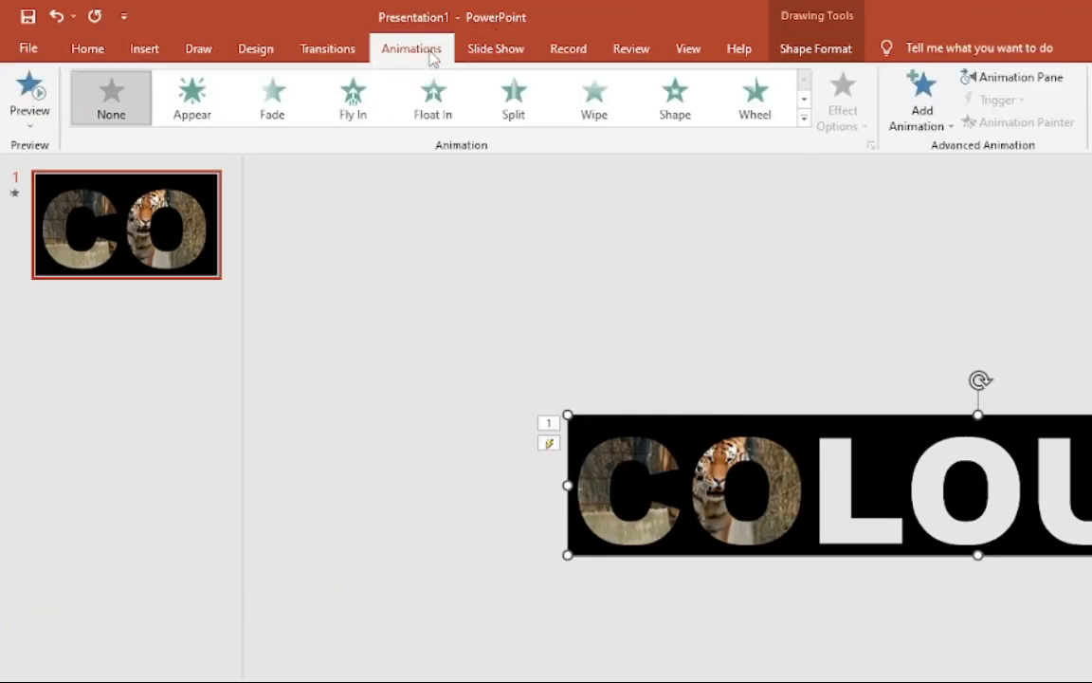
{"action": "left_click", "coordinate": [805, 118]}
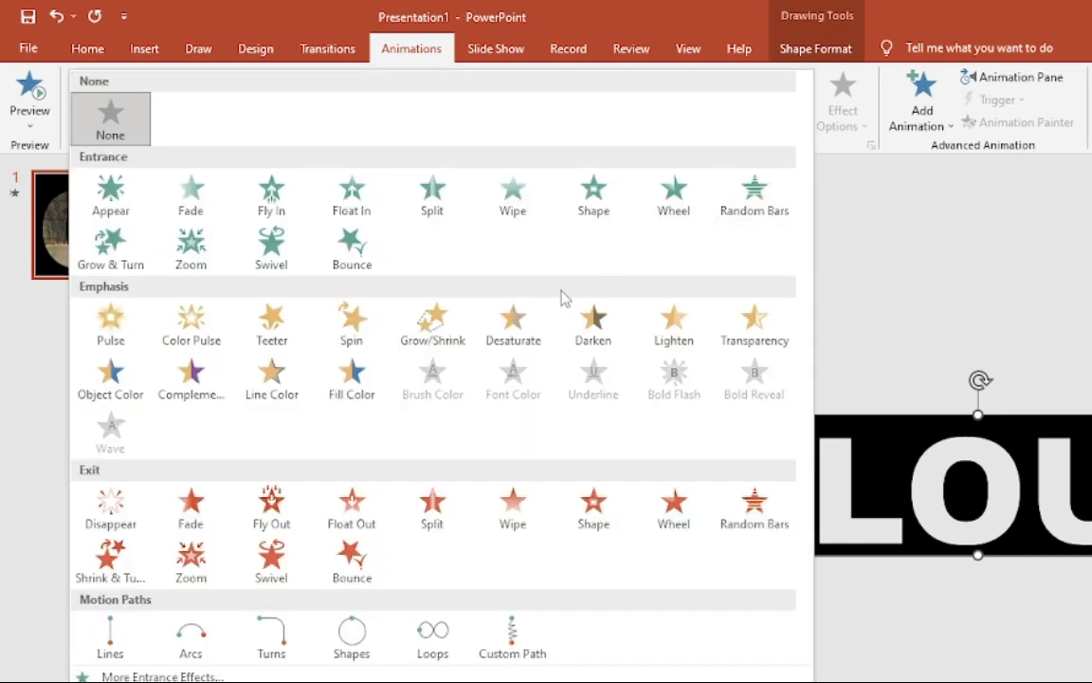
{"action": "left_click", "coordinate": [110, 633]}
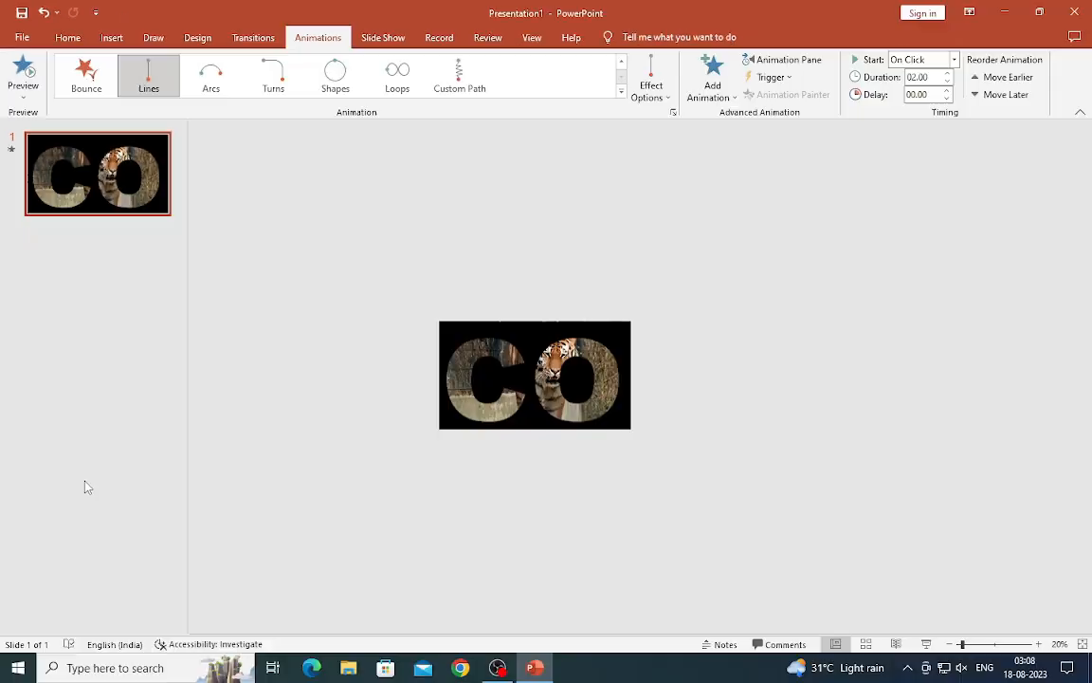
{"action": "left_click", "coordinate": [652, 86]}
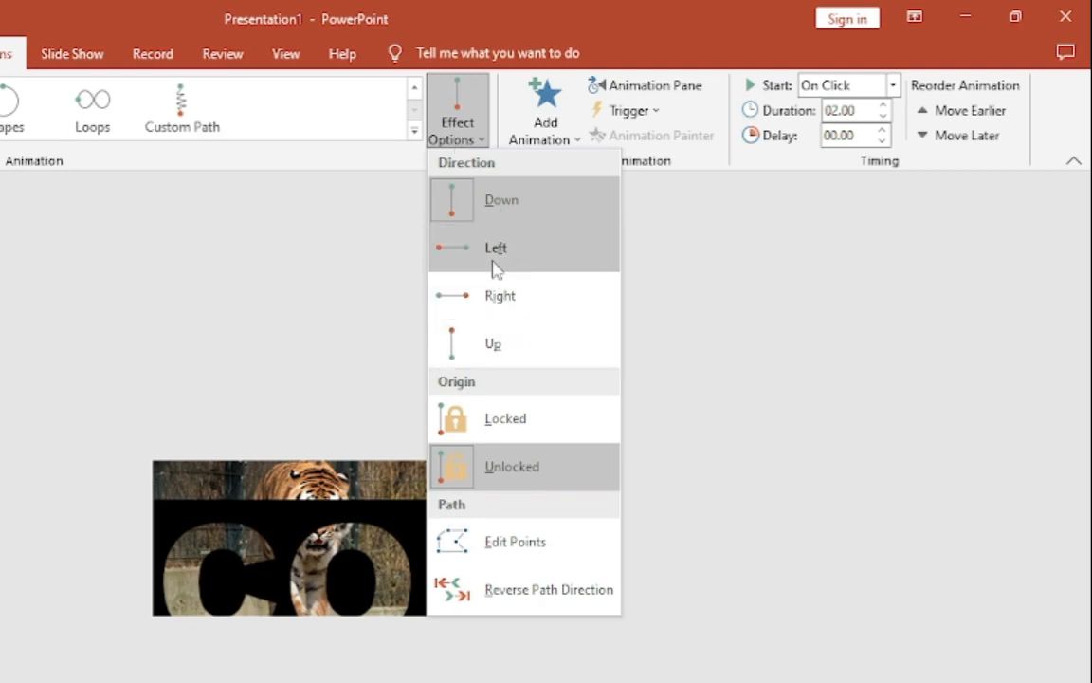
{"action": "left_click", "coordinate": [494, 267]}
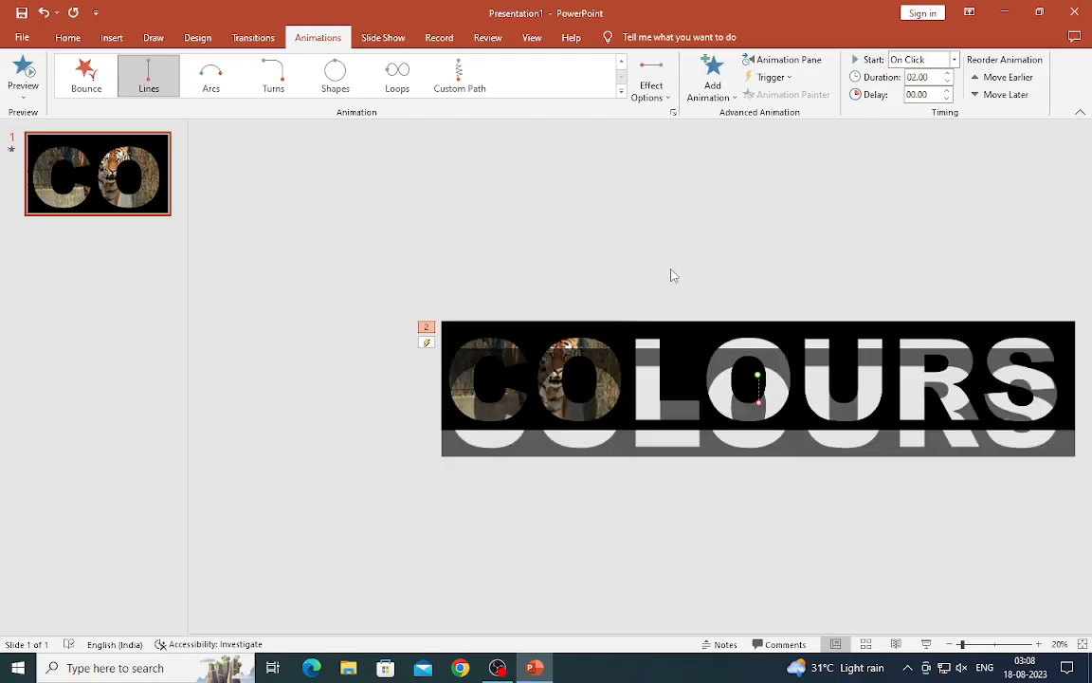
{"action": "left_click_drag", "start_coordinate": [753, 379], "coordinate": [107, 378]}
{"action": "left_click", "coordinate": [719, 377]}
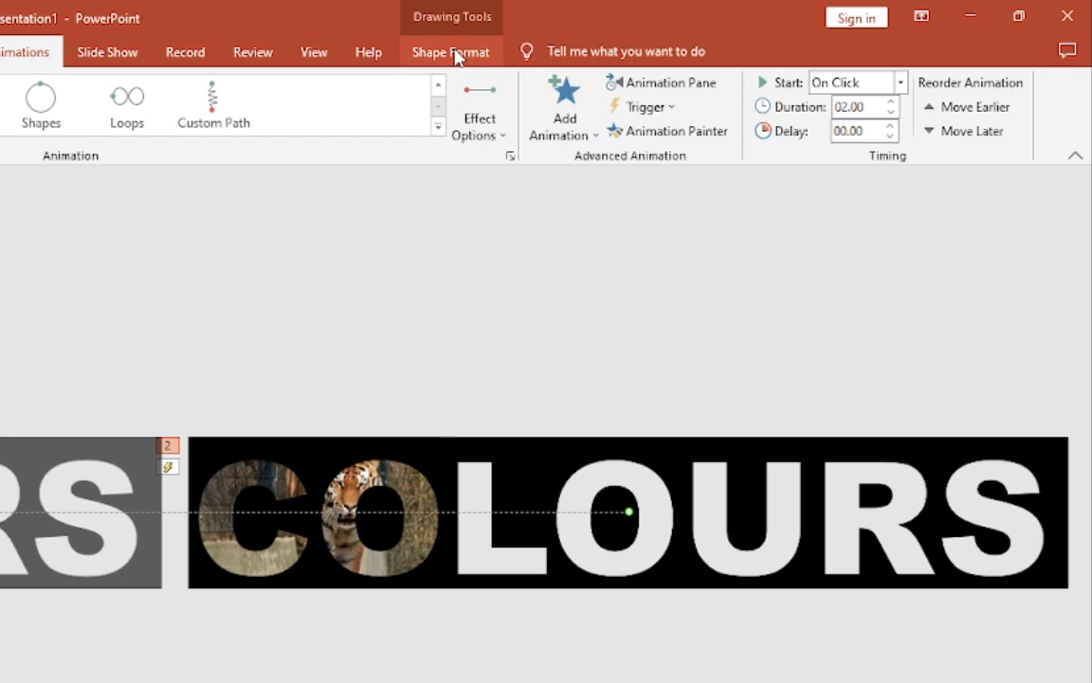
Step: Show the Animation Pane and remove the tiger video's triggered pause animation
{"action": "left_click", "coordinate": [703, 87]}
{"action": "left_click", "coordinate": [1039, 336]}
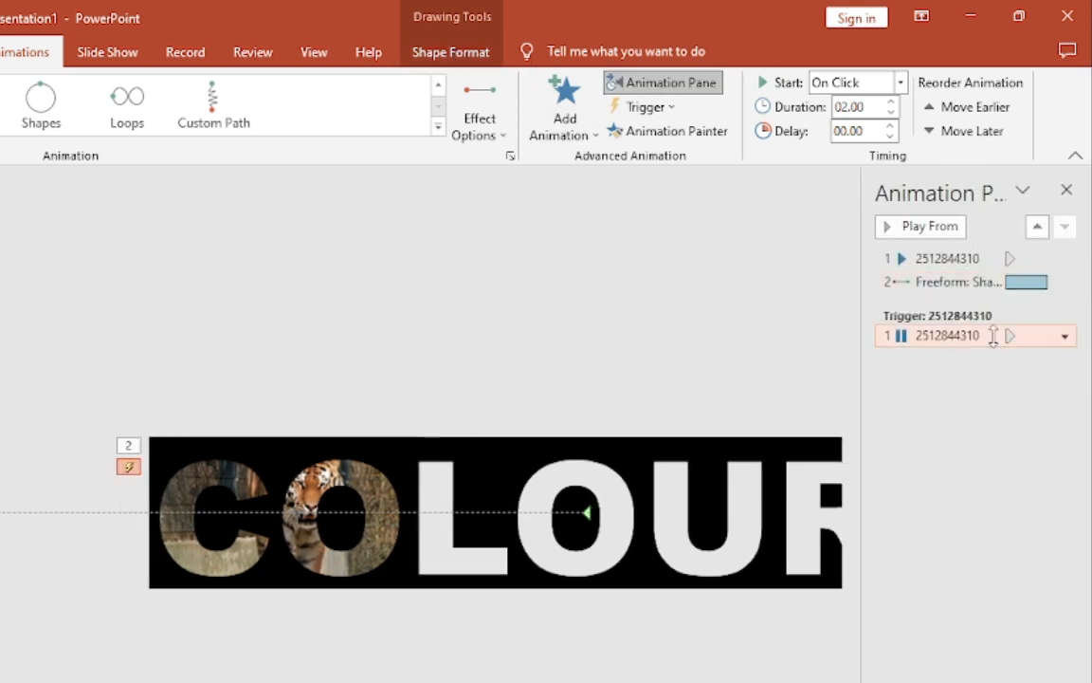
{"action": "left_click", "coordinate": [1065, 335]}
{"action": "left_click", "coordinate": [938, 508]}
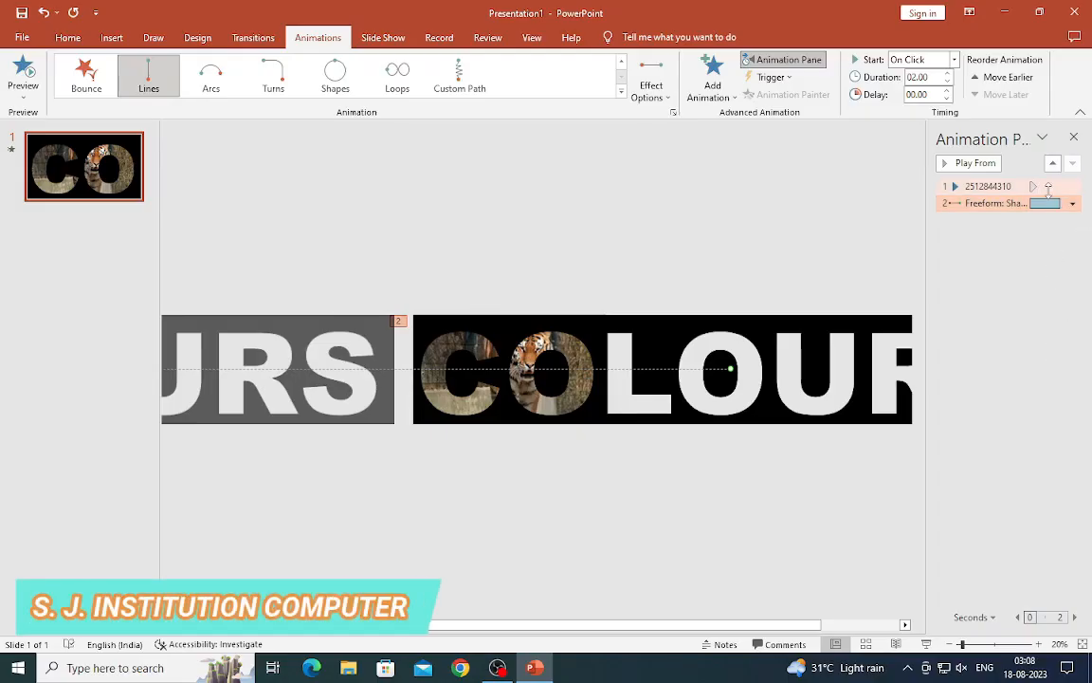
Step: Set both the cut-out's motion path and the tiger video's play animation to Start With Previous
{"action": "left_click", "coordinate": [1073, 203]}
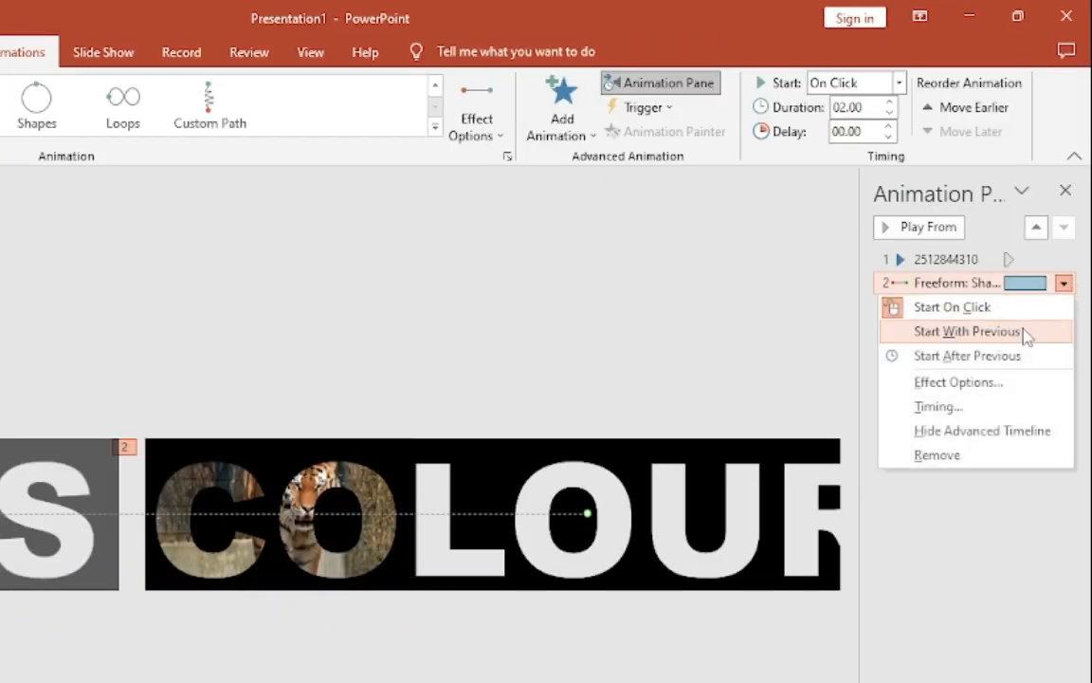
{"action": "left_click", "coordinate": [967, 331]}
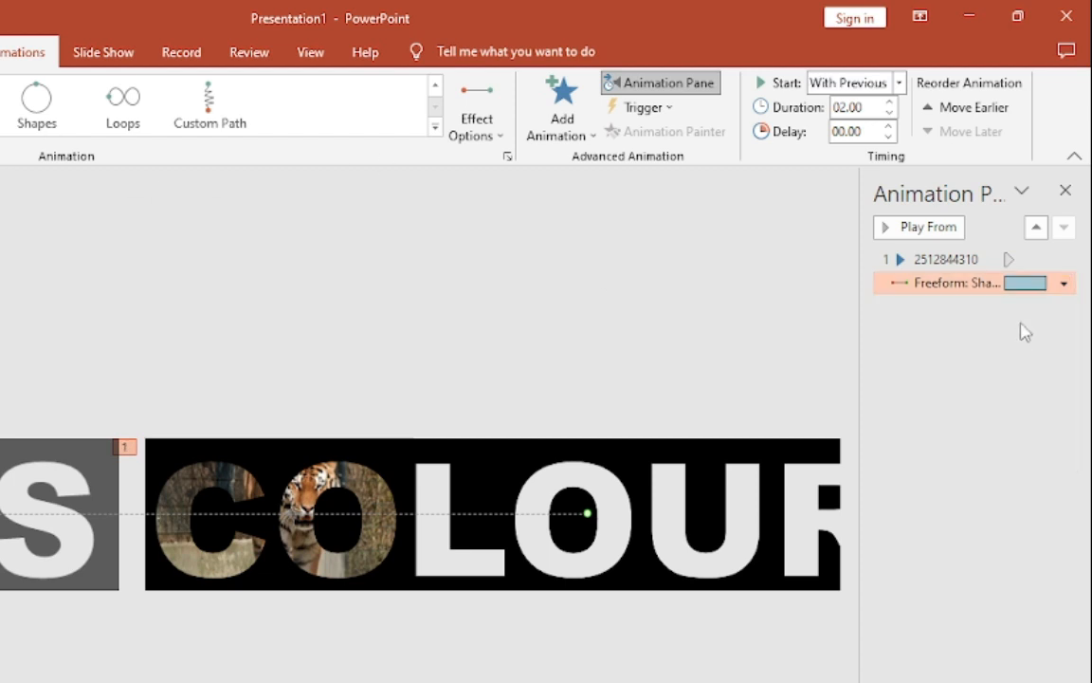
{"action": "left_click", "coordinate": [1027, 259]}
{"action": "left_click", "coordinate": [1062, 260]}
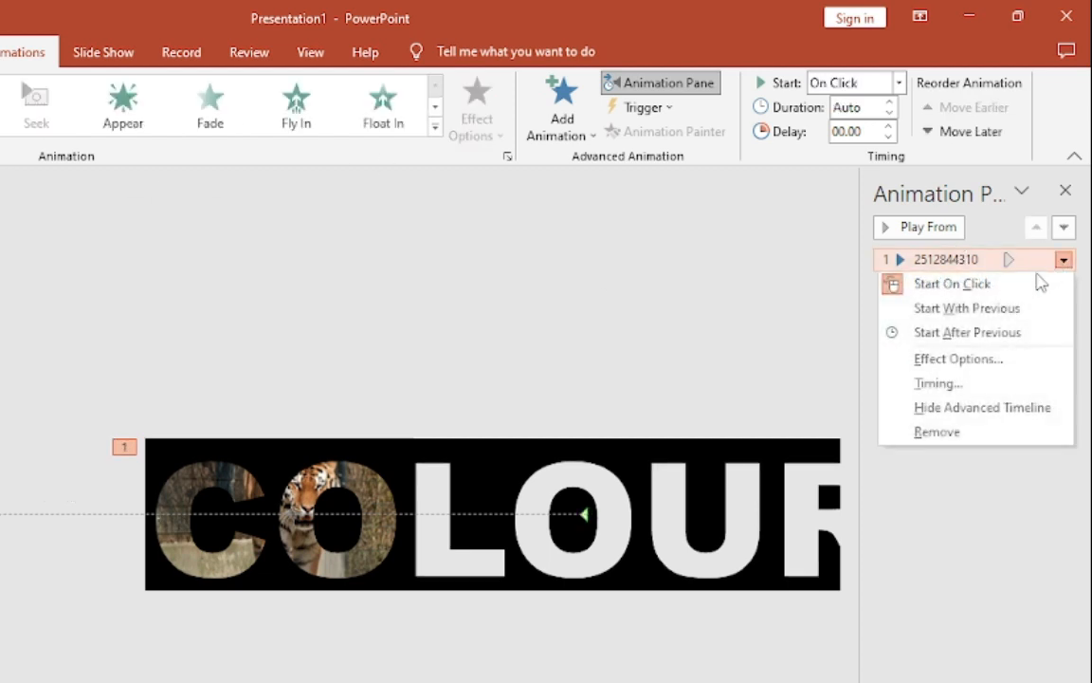
{"action": "left_click", "coordinate": [977, 311]}
Step: Lengthen the cut-out's motion path animation to a duration of 5.10 seconds and adjust its start on the timeline
{"action": "left_click", "coordinate": [1038, 203]}
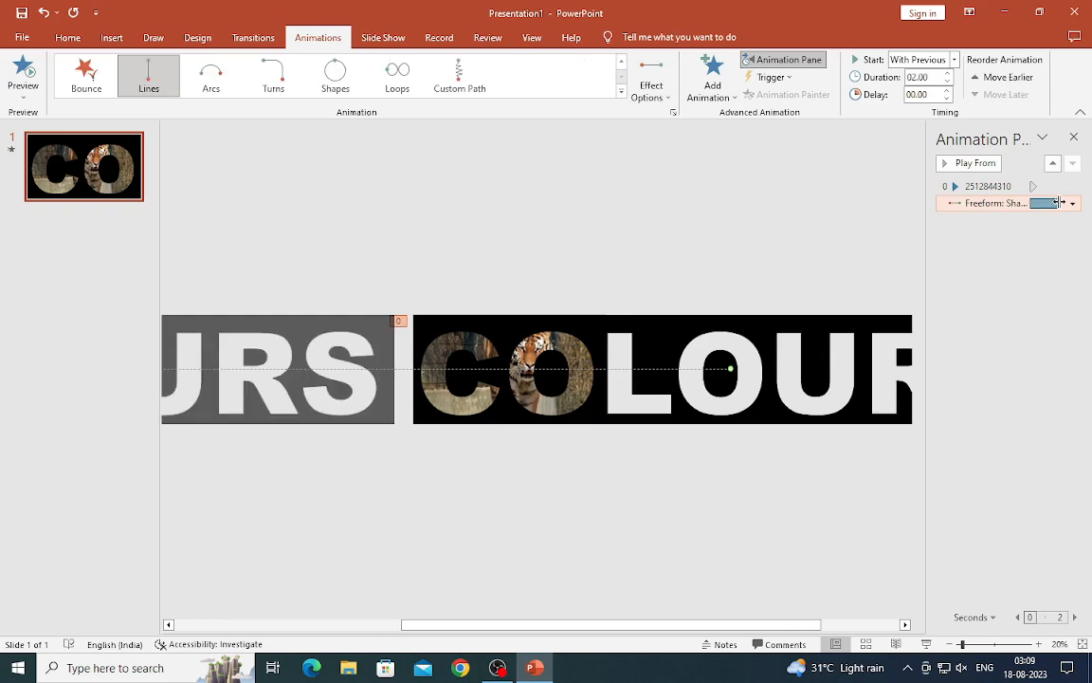
{"action": "left_click_drag", "start_coordinate": [1055, 203], "coordinate": [1064, 205]}
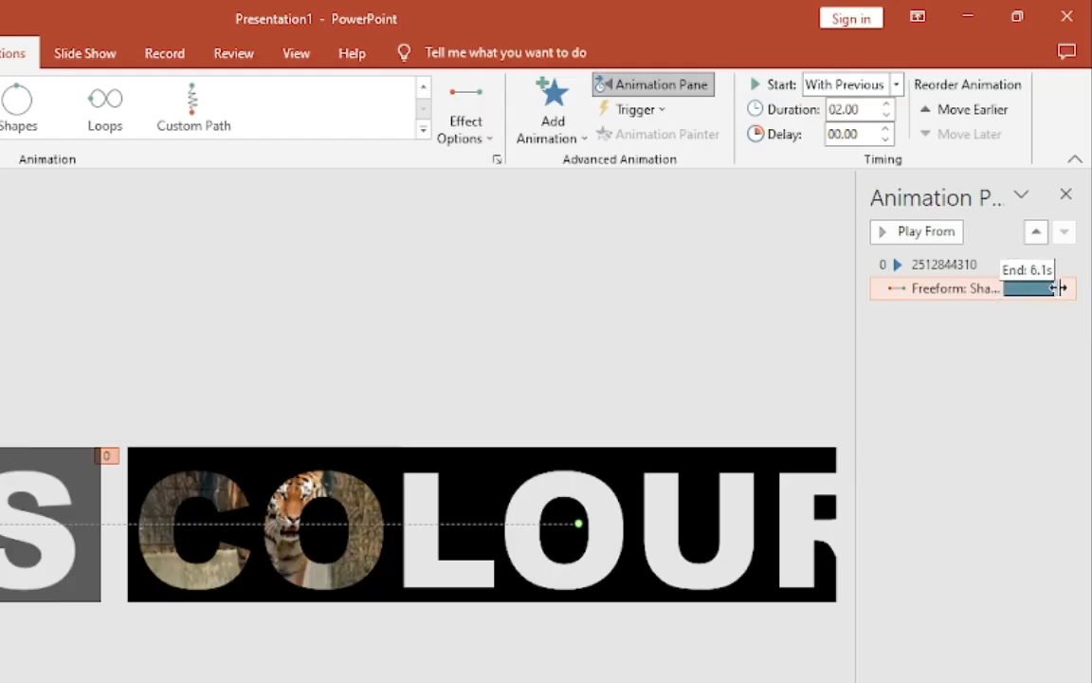
{"action": "left_click_drag", "start_coordinate": [1057, 287], "coordinate": [1025, 252]}
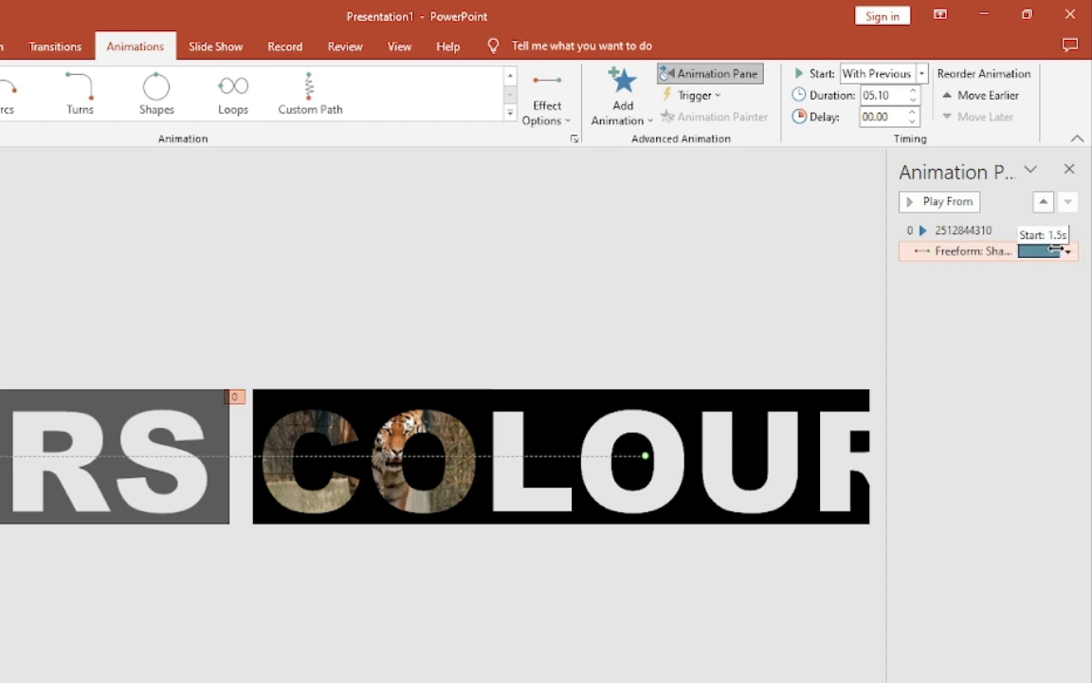
{"action": "left_click_drag", "start_coordinate": [1056, 247], "coordinate": [1059, 246]}
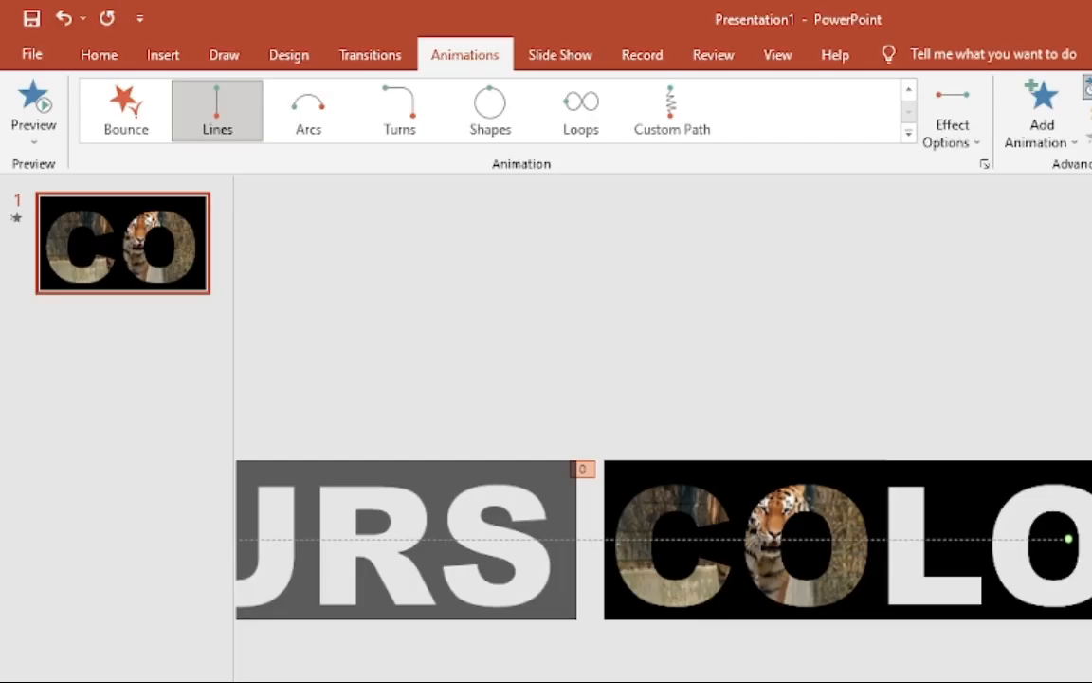